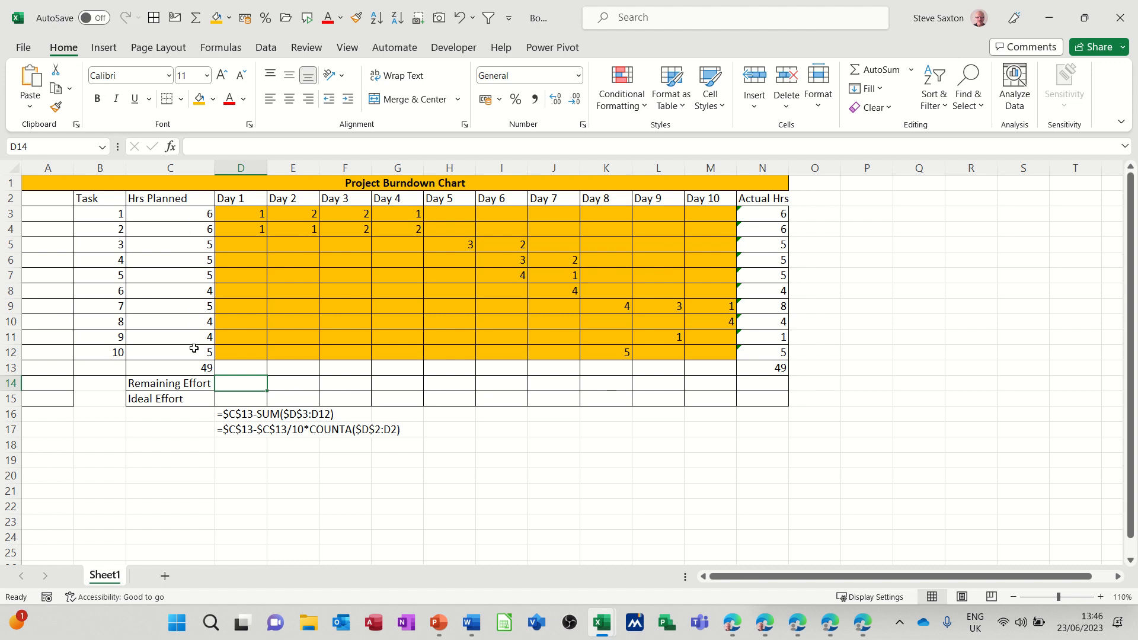
Enter the Day 1 Remaining Effort formula =remain-SUM($D$3:D12) in cell D14, accepting the closing-bracket correction
left_click(197, 370)
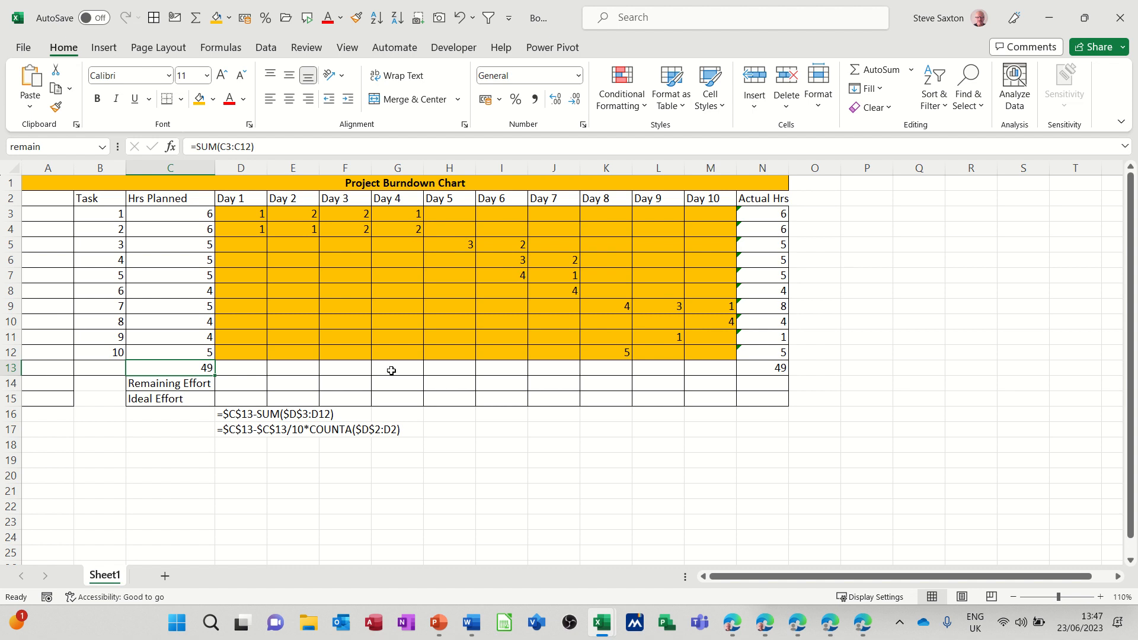
left_click(237, 384)
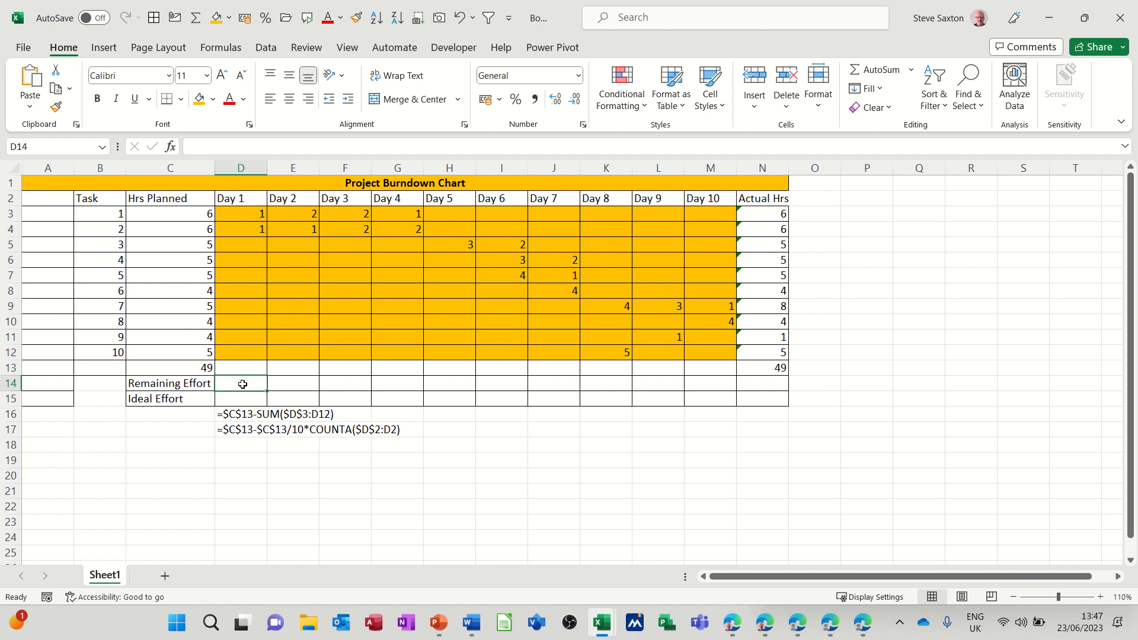
type("=remain")
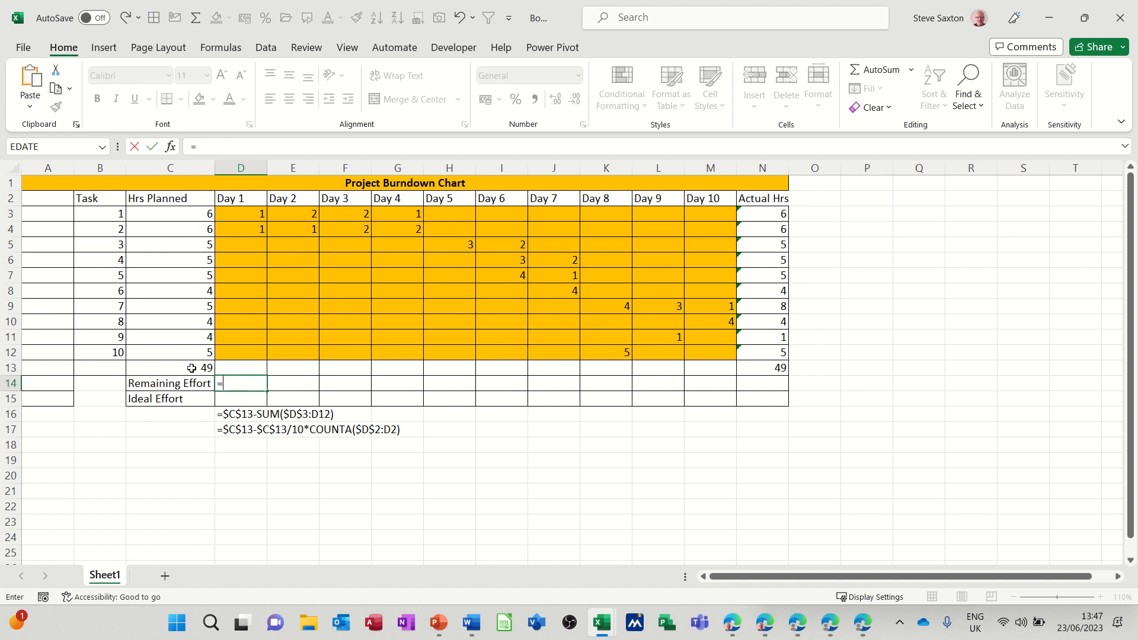
left_click(191, 368)
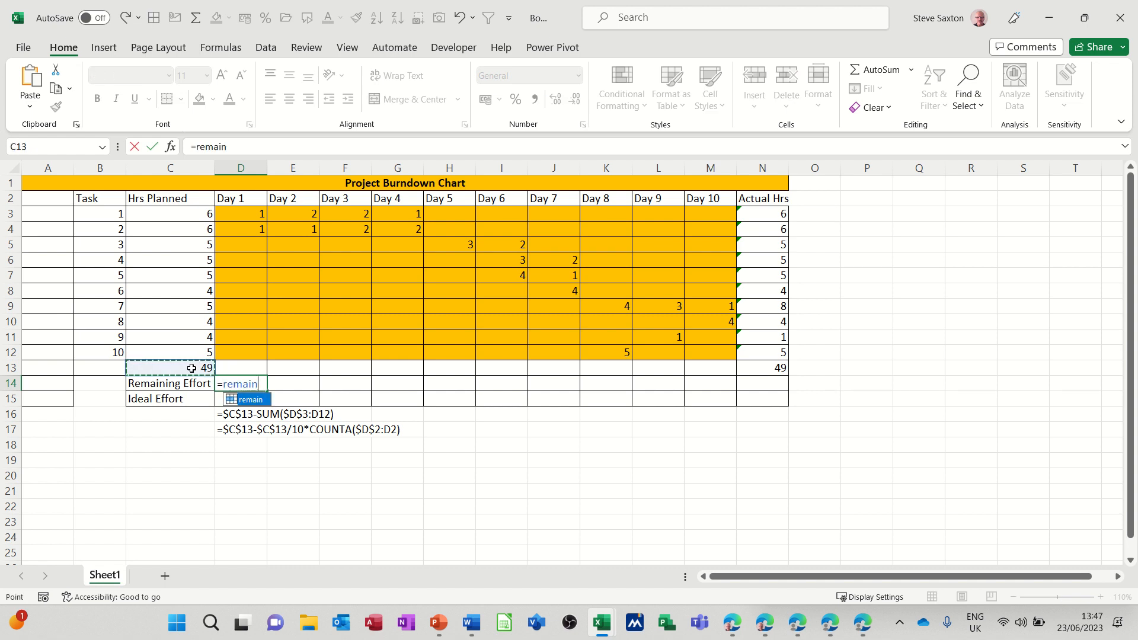
type("-s")
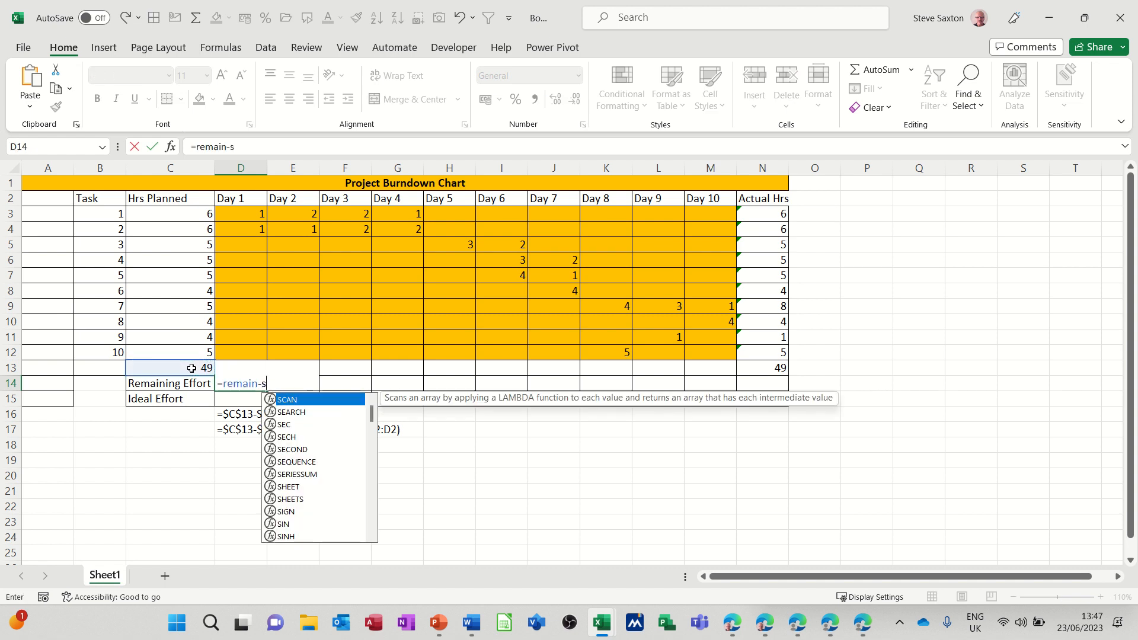
type("um(")
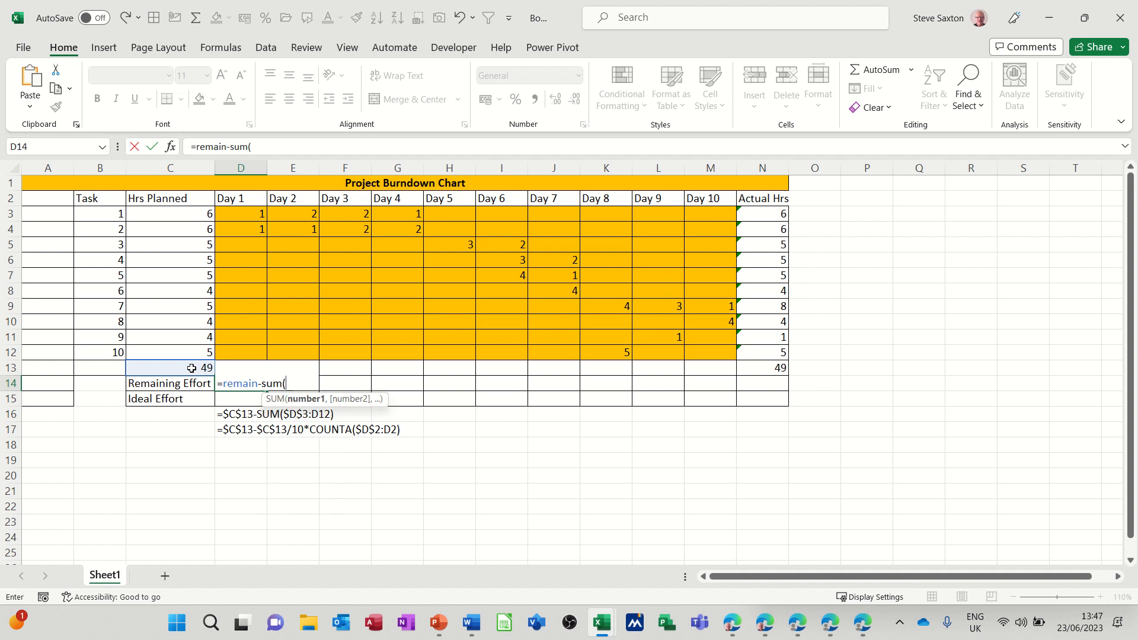
left_click_drag(244, 211, 253, 358)
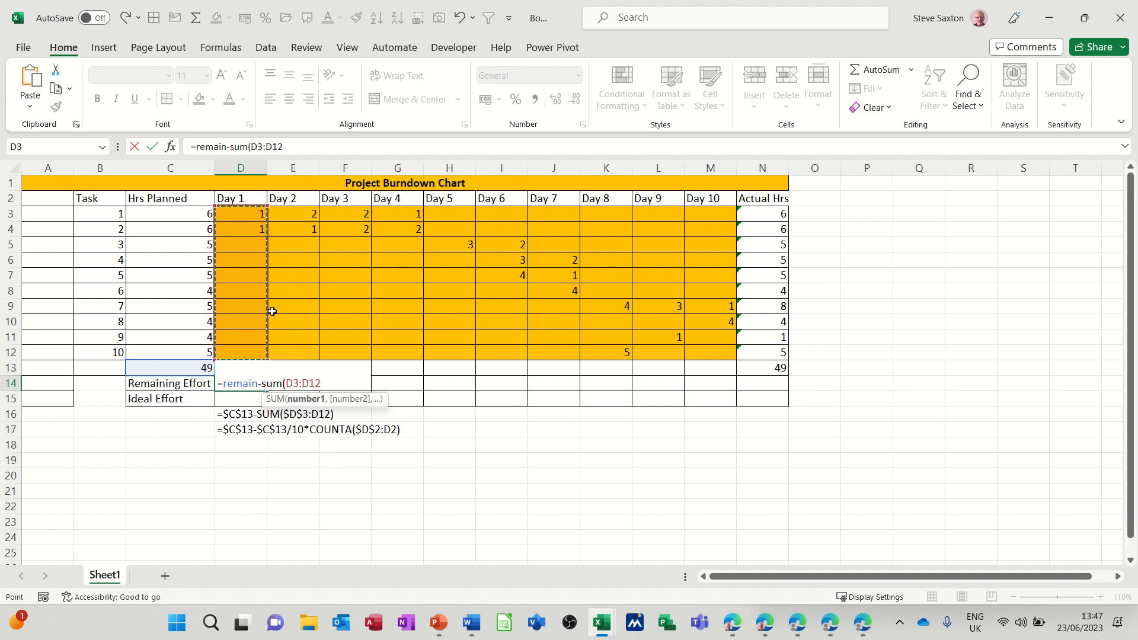
left_click(255, 147)
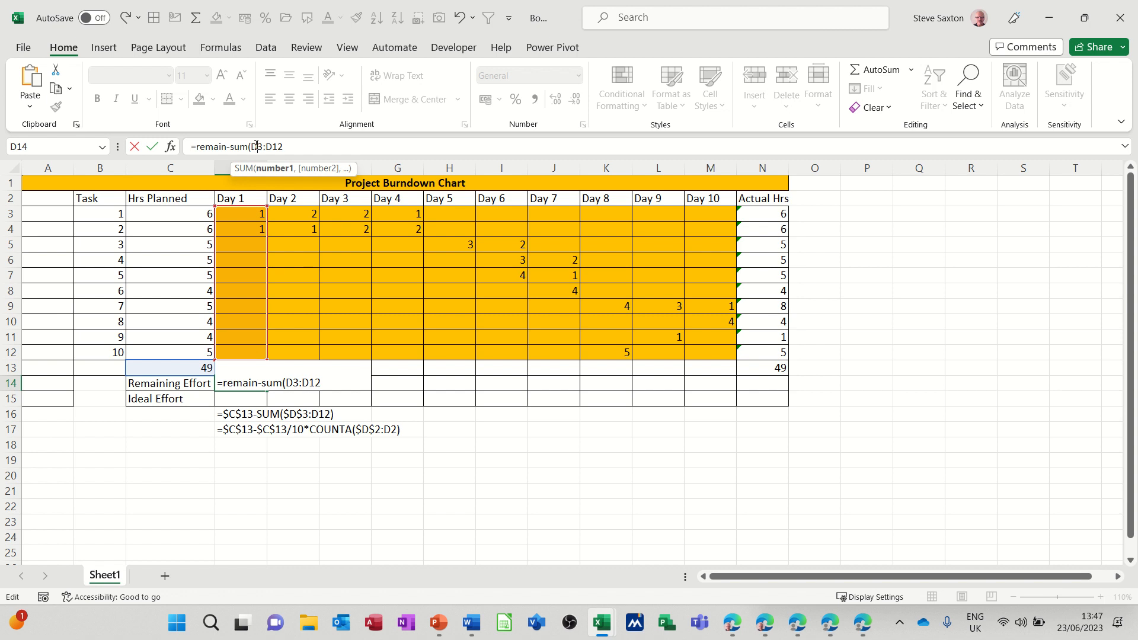
double_click(256, 146)
key("F4")
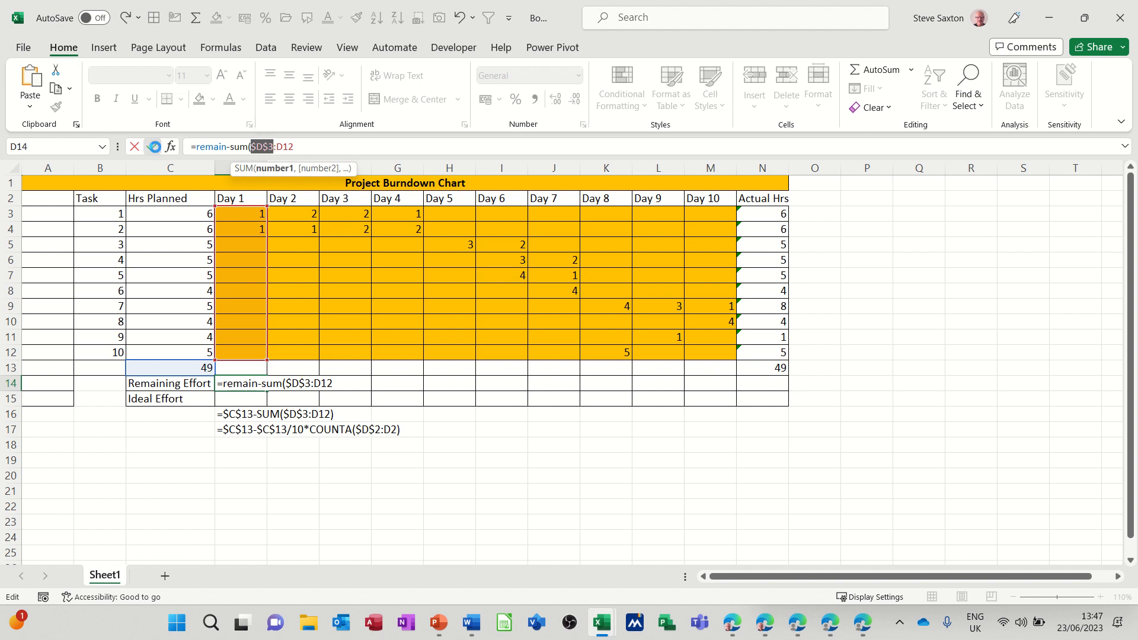
left_click(152, 147)
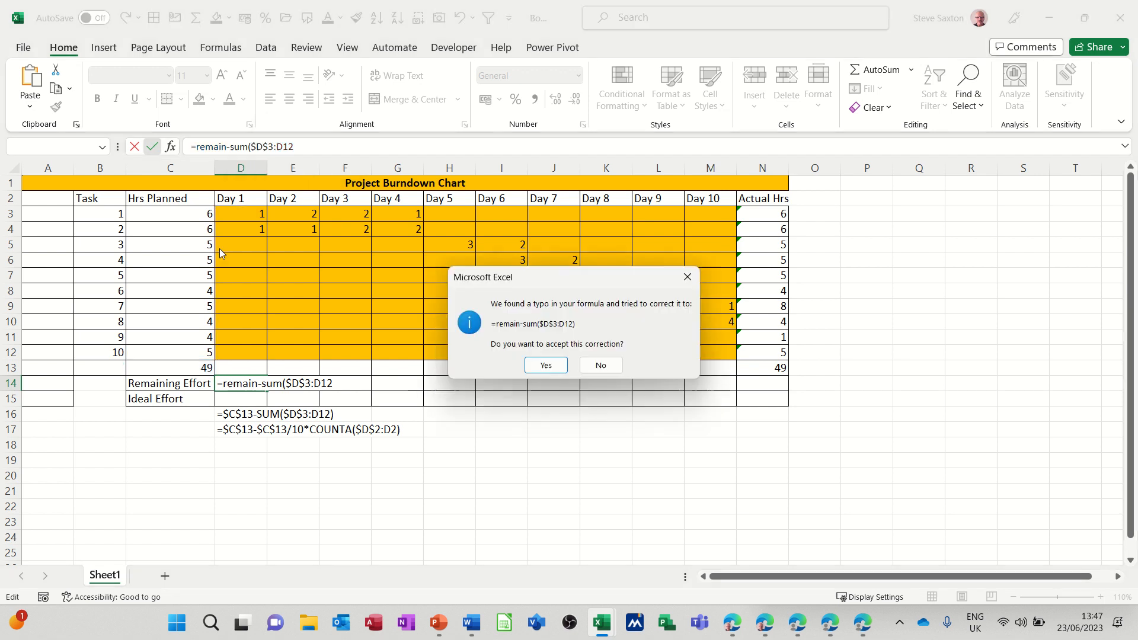
left_click(544, 365)
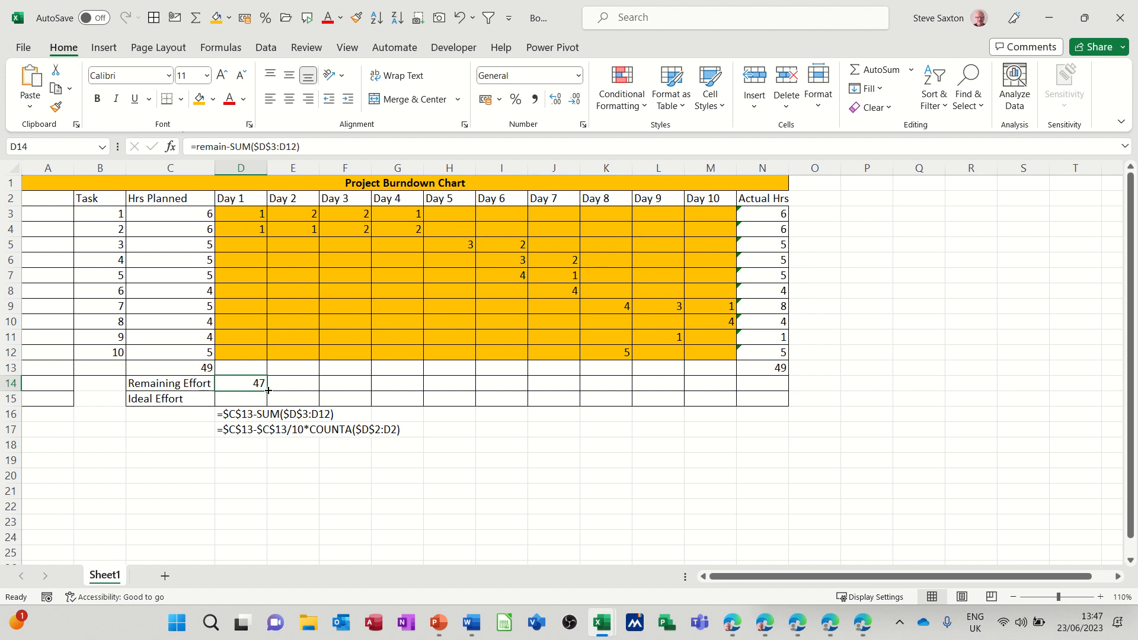
Fill the Remaining Effort formula across row 14 from Day 1 to Day 10
left_click_drag(268, 390, 317, 390)
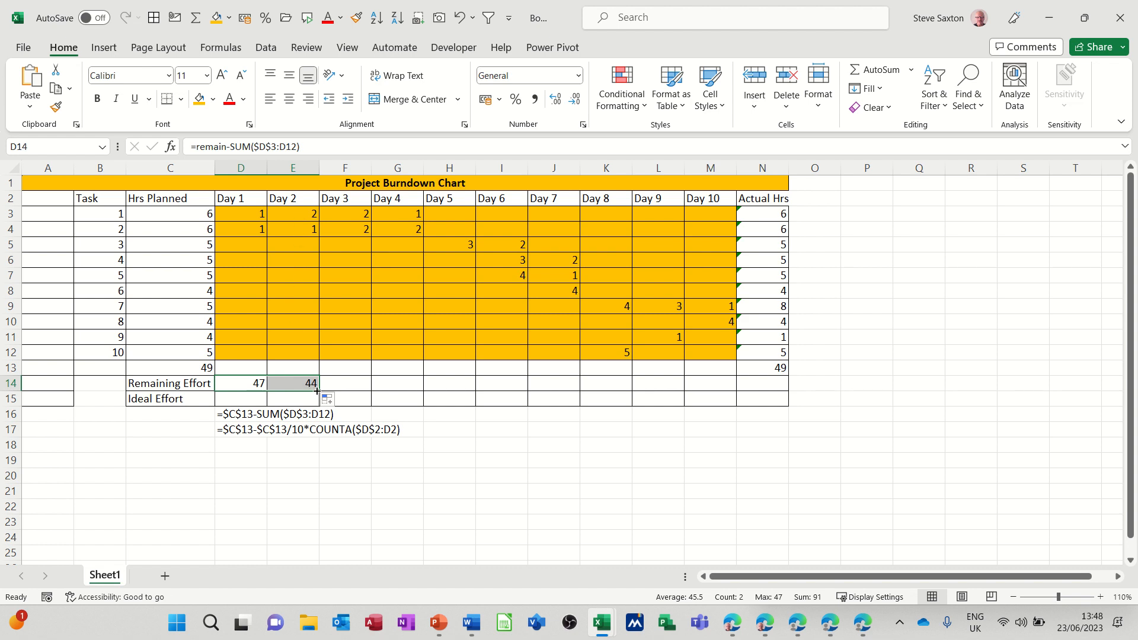
left_click_drag(317, 390, 719, 384)
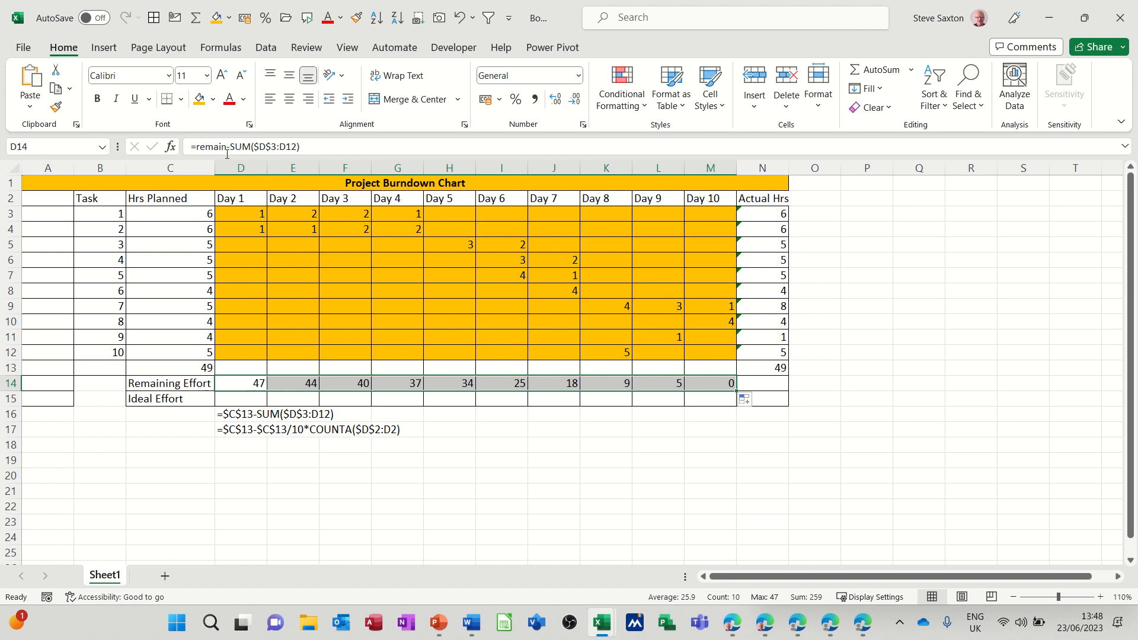
left_click(192, 367)
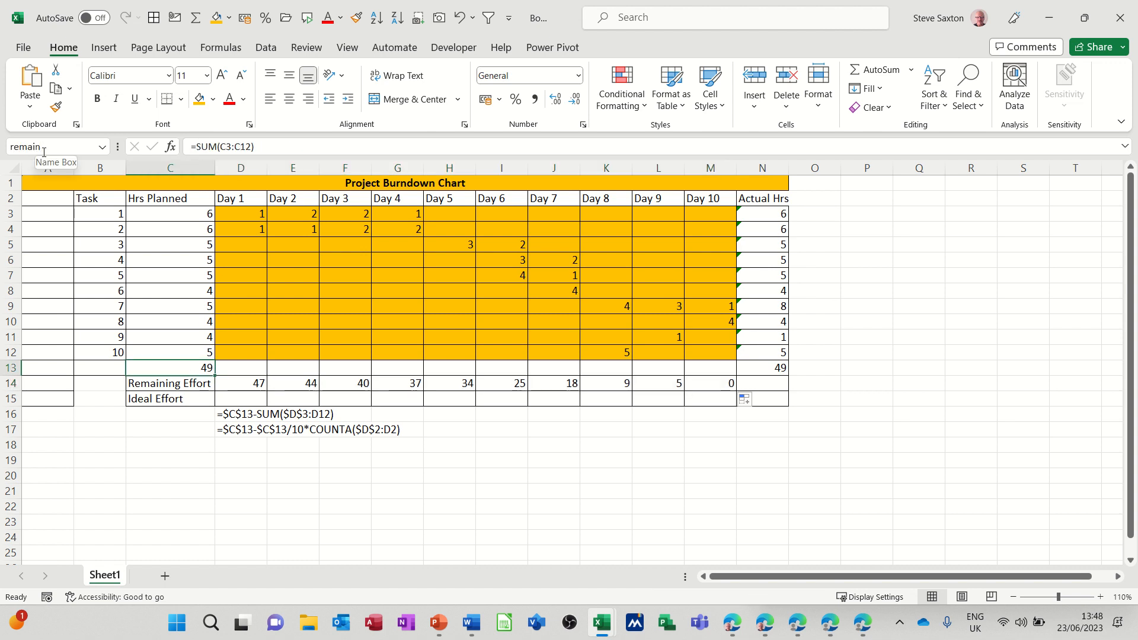
left_click(241, 384)
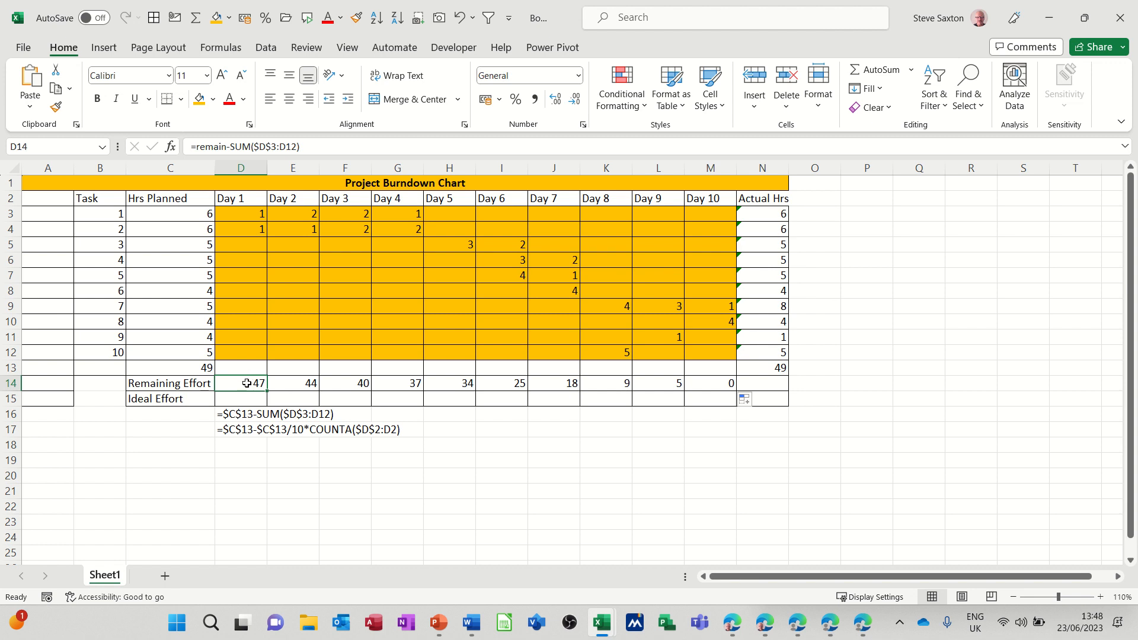
left_click_drag(246, 384, 729, 382)
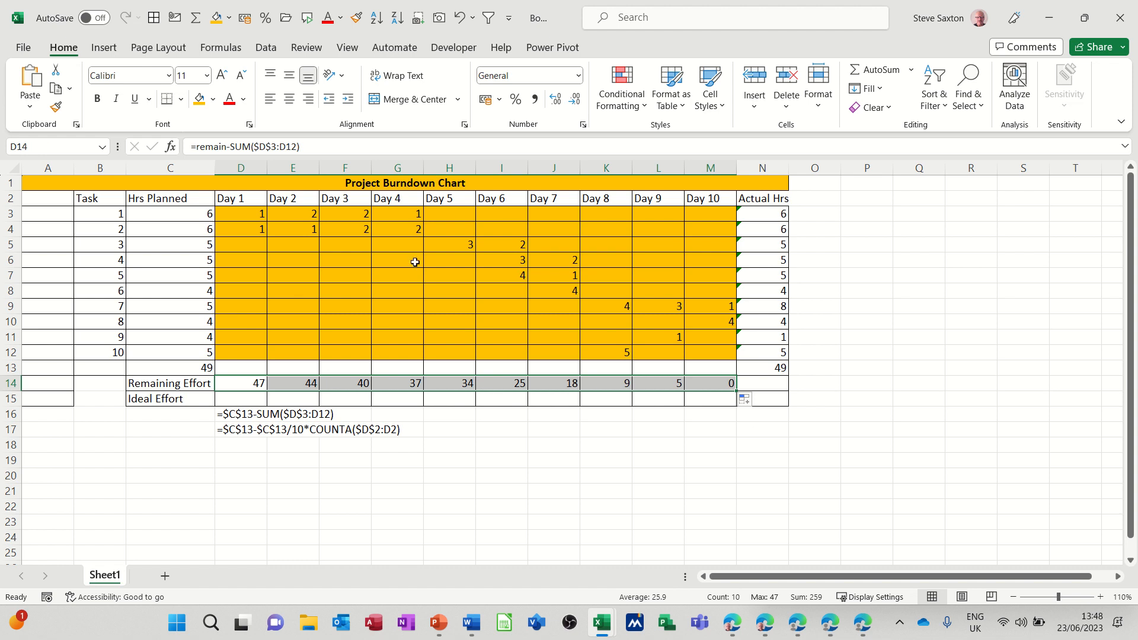
Begin the Day 1 Ideal Effort formula in cell D15 with =remain-remain/10*COUNTA(
left_click(254, 398)
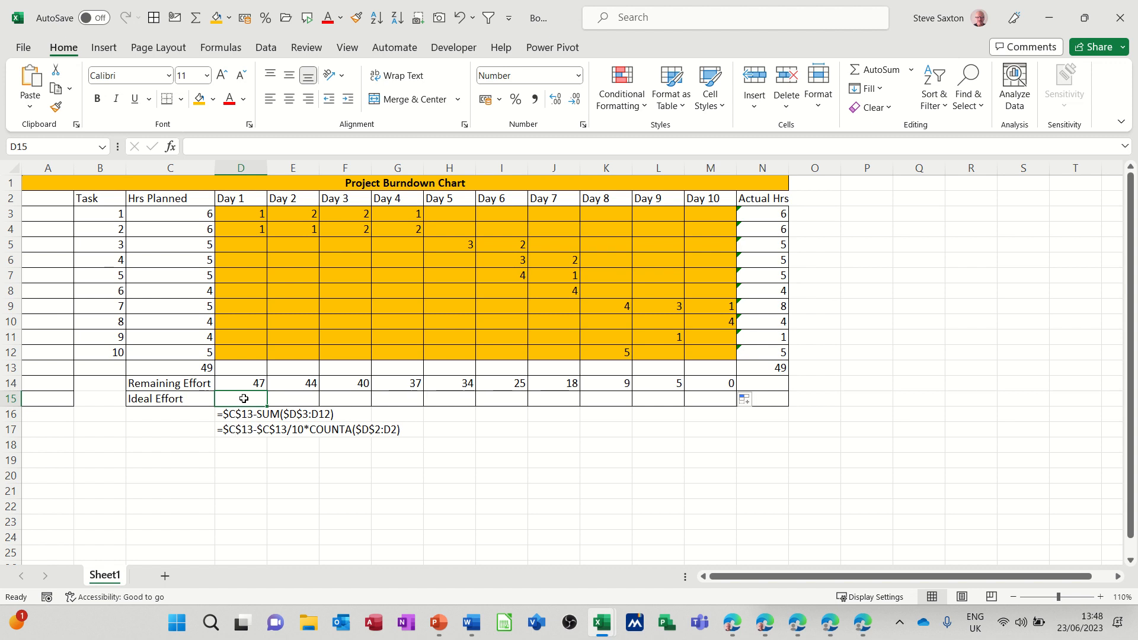
type("=")
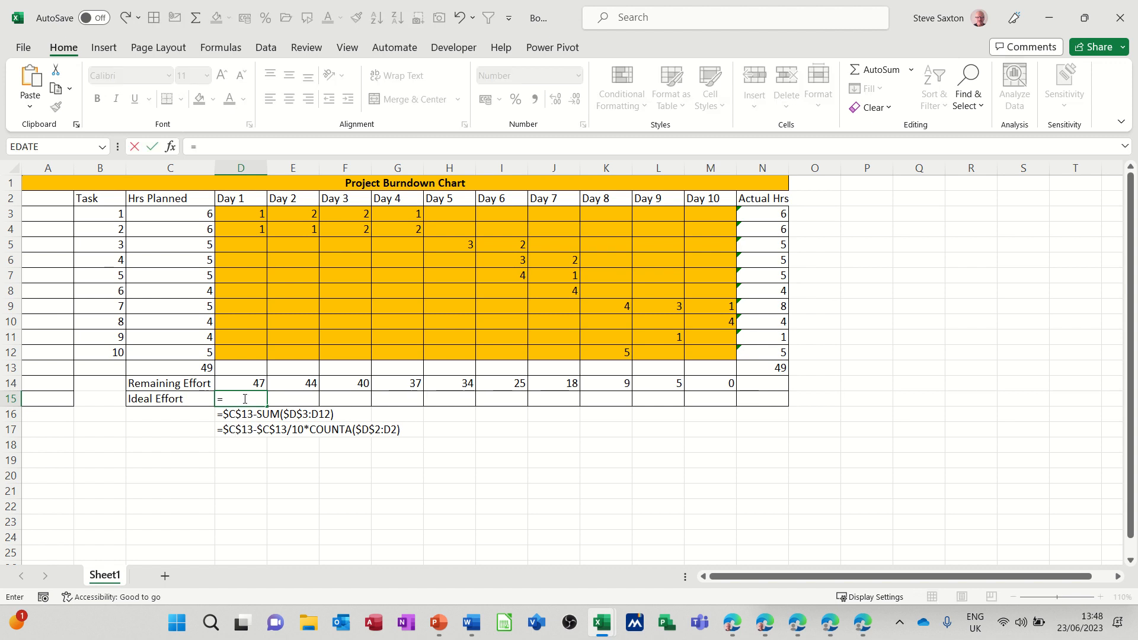
type("remain")
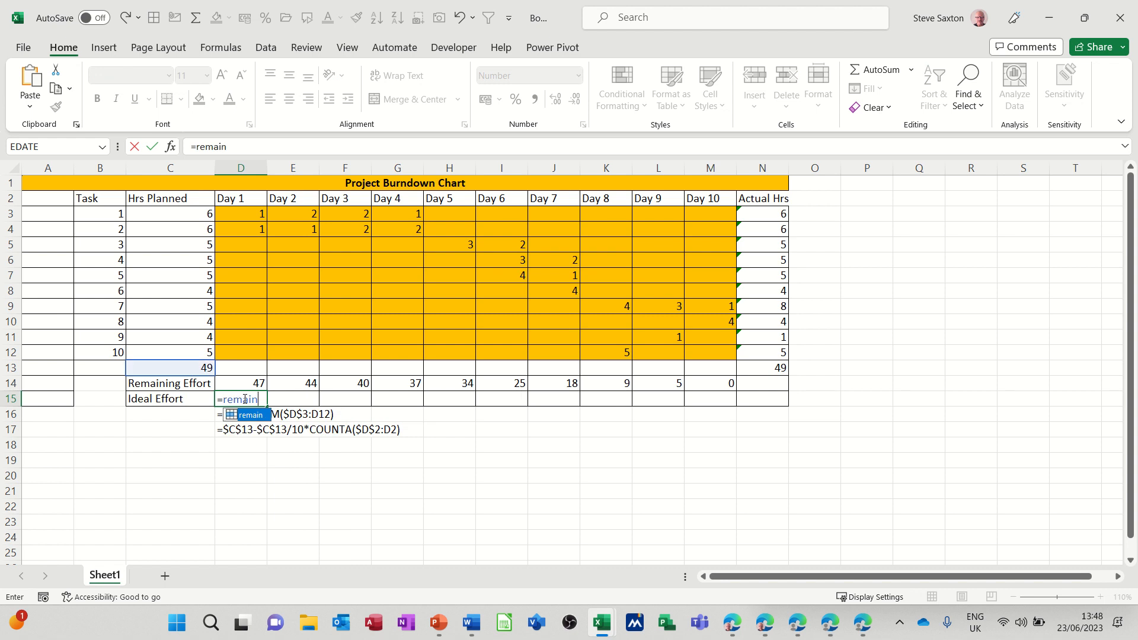
type("-remi")
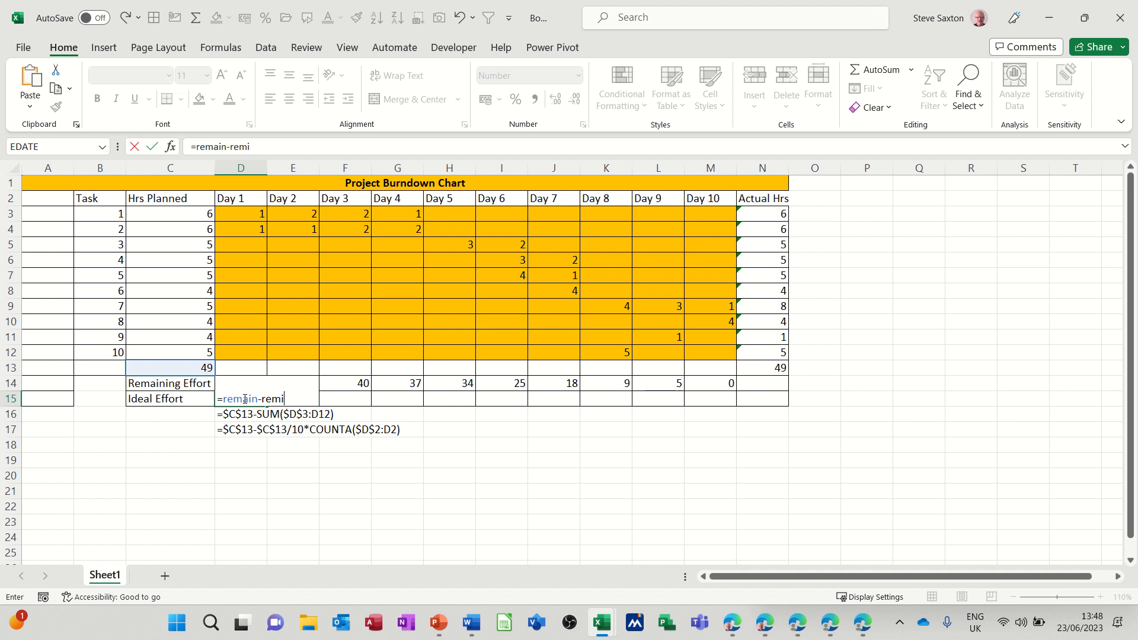
key("BackSpace")
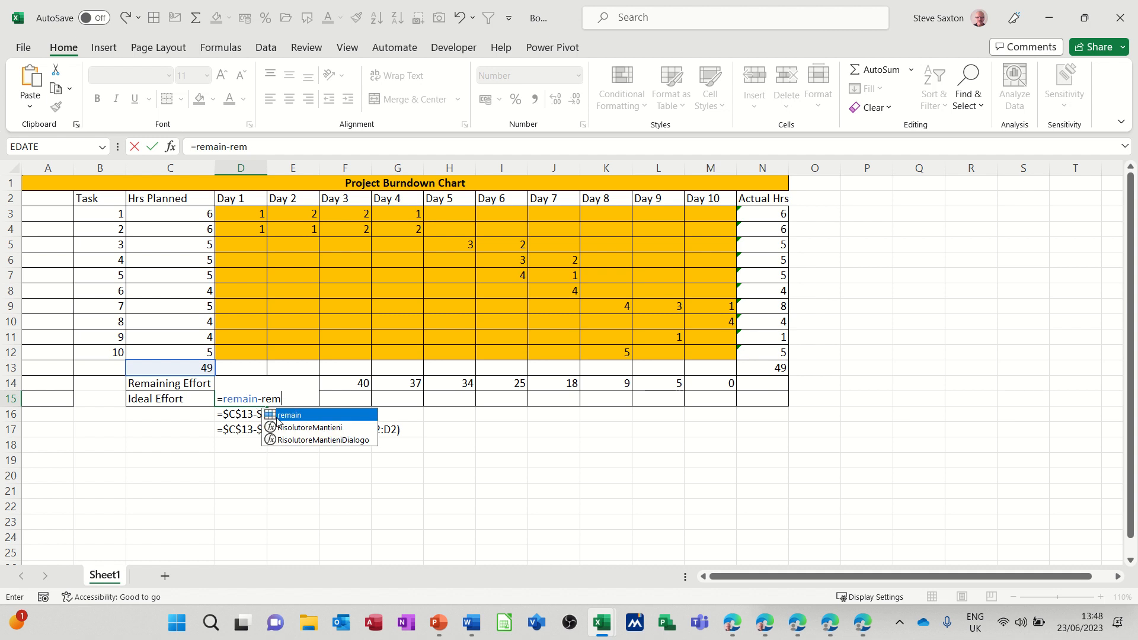
key("Tab")
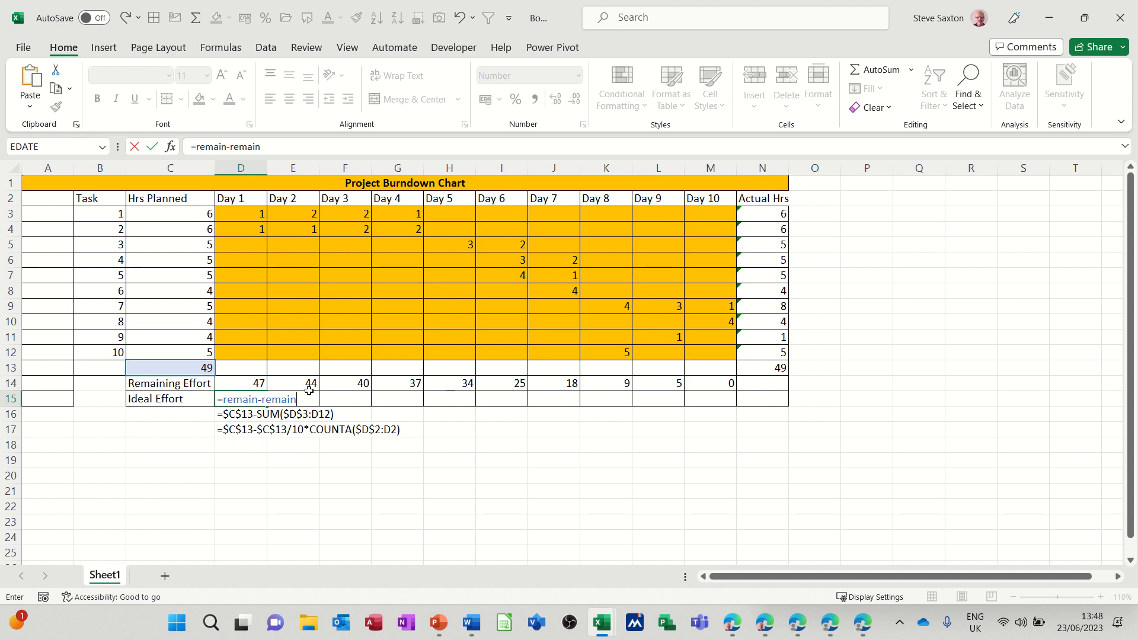
type("/")
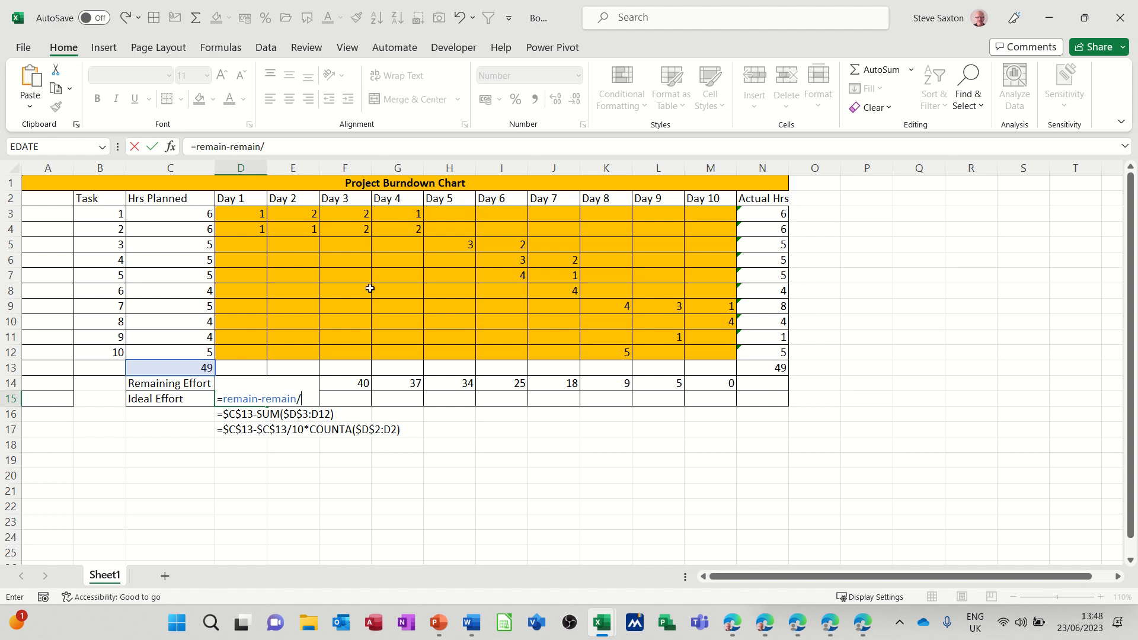
type("10*")
type("count")
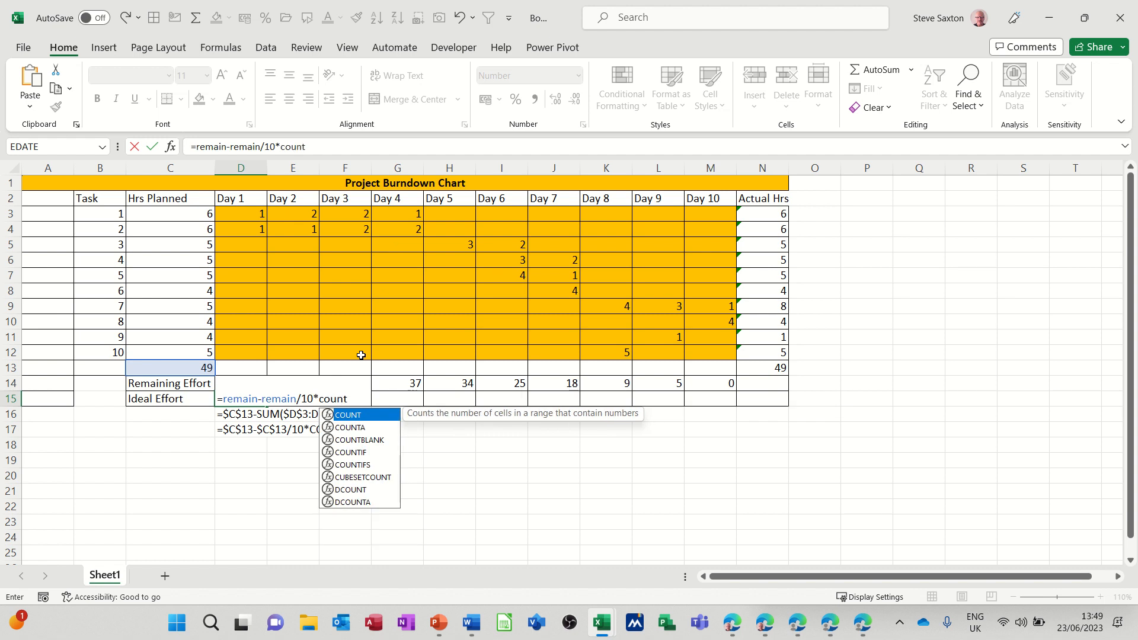
type("a(")
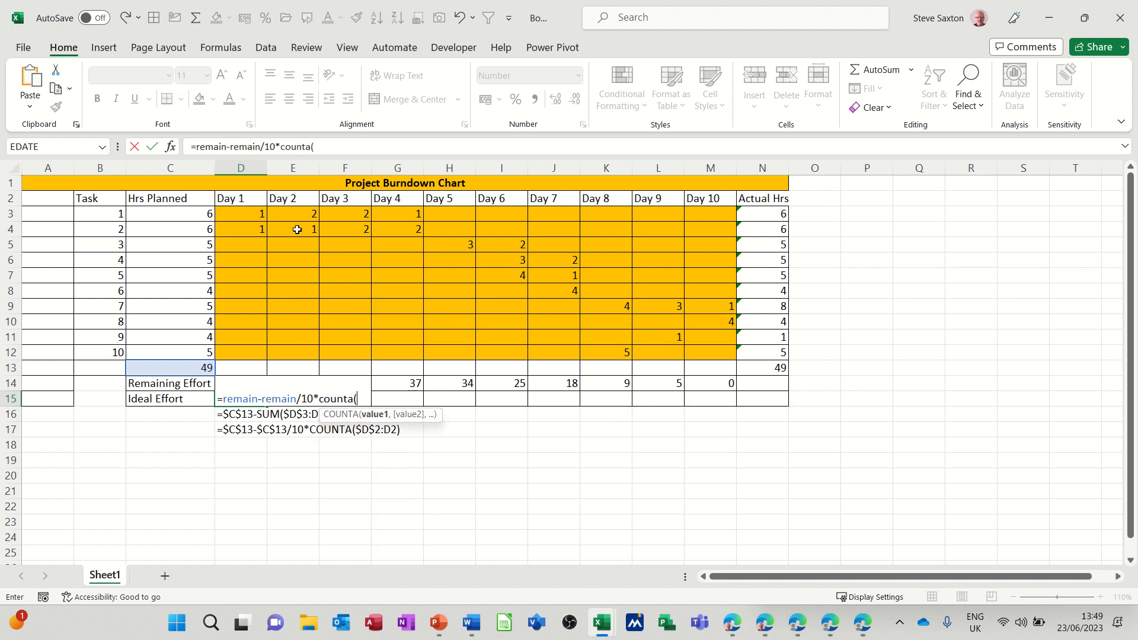
Give the COUNTA function the range D2:D2, starting at the Day 1 heading
left_click(250, 199)
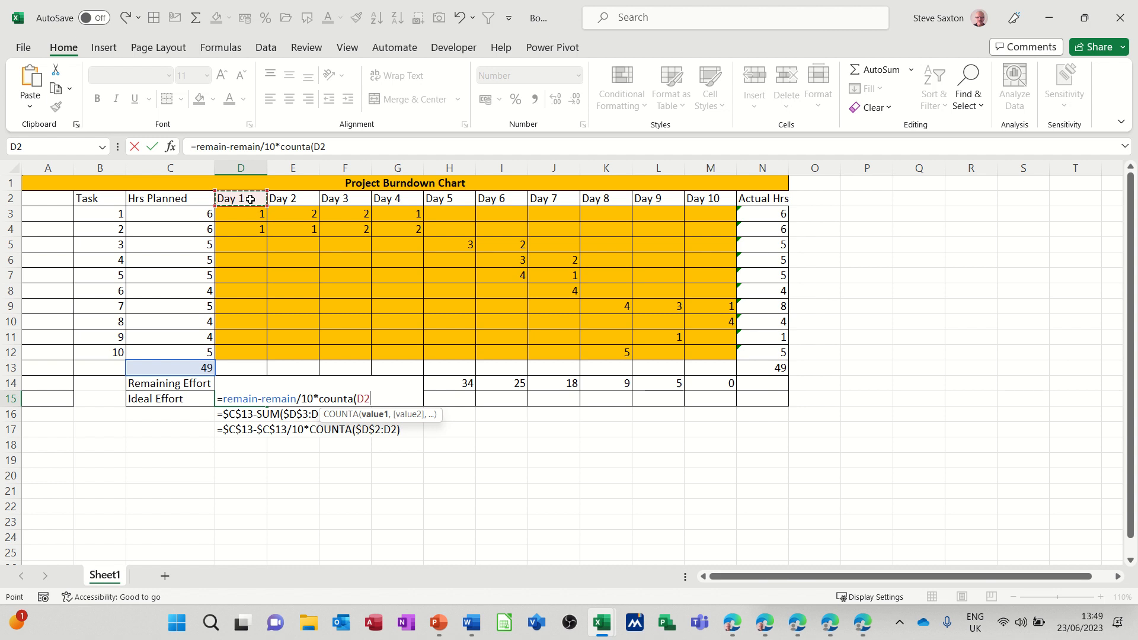
key("F4")
key("F8")
type("d2")
left_click(358, 147)
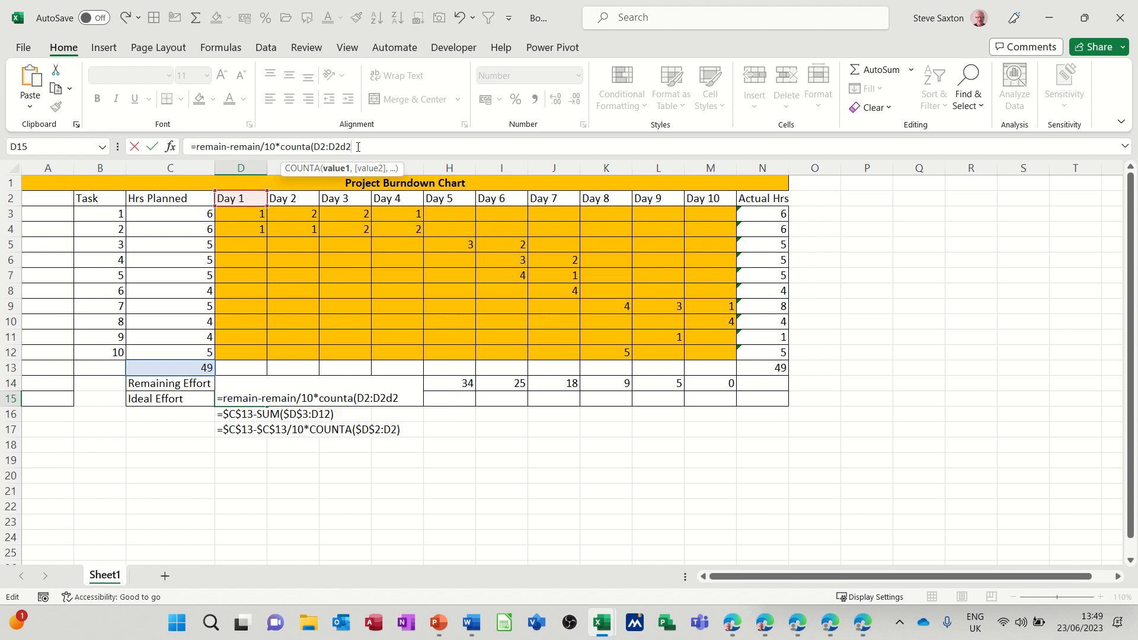
key("BackSpace")
key("BackSpace")
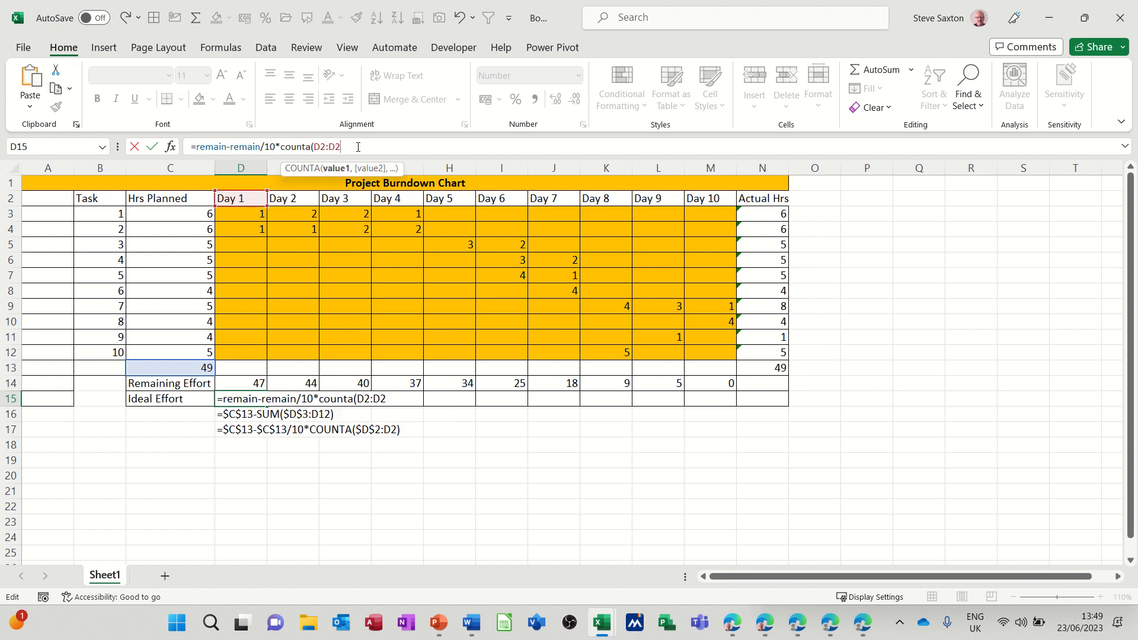
Anchor the COUNTA range as $D$2:D2 and fill the completed Ideal Effort formula across to Day 10
left_click(322, 147)
key("F4")
left_click(357, 148)
type(")")
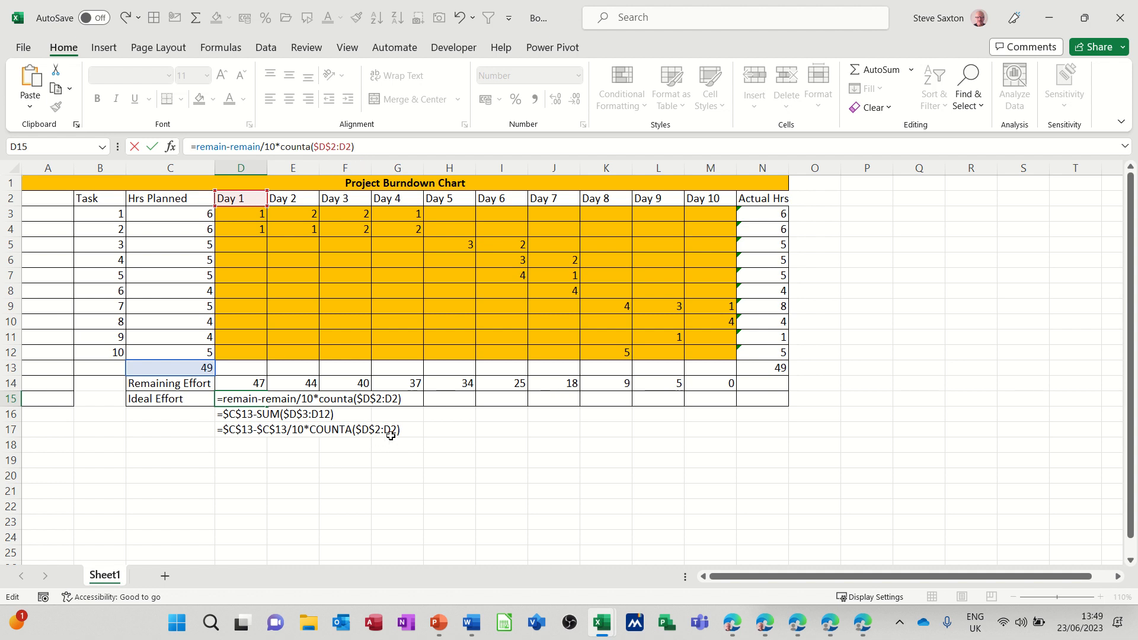
left_click(153, 147)
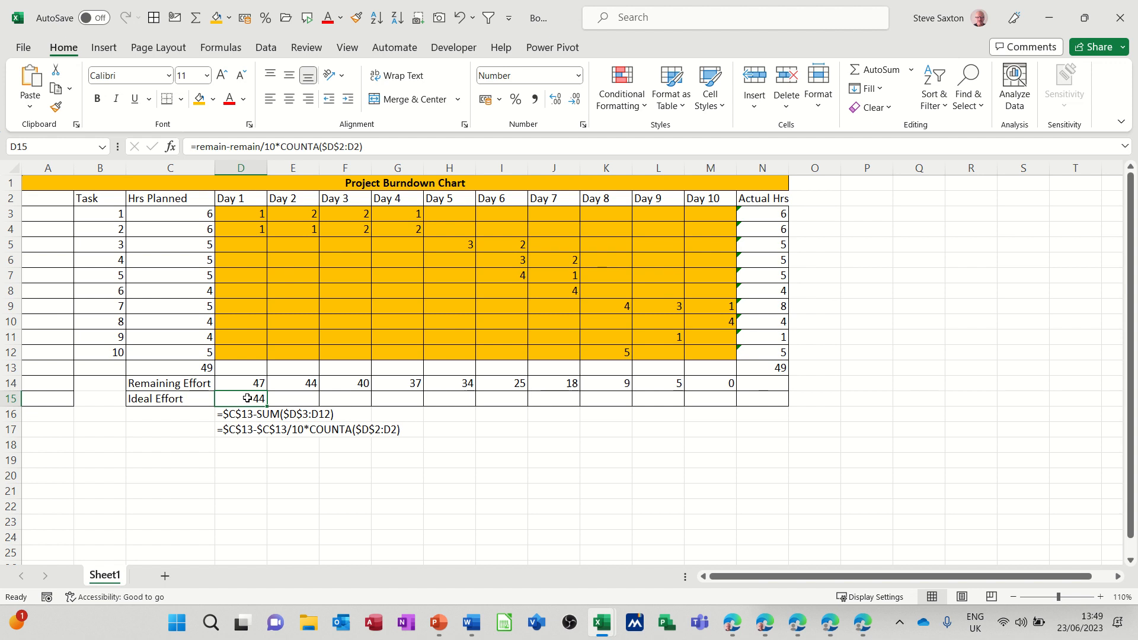
left_click_drag(270, 406, 728, 403)
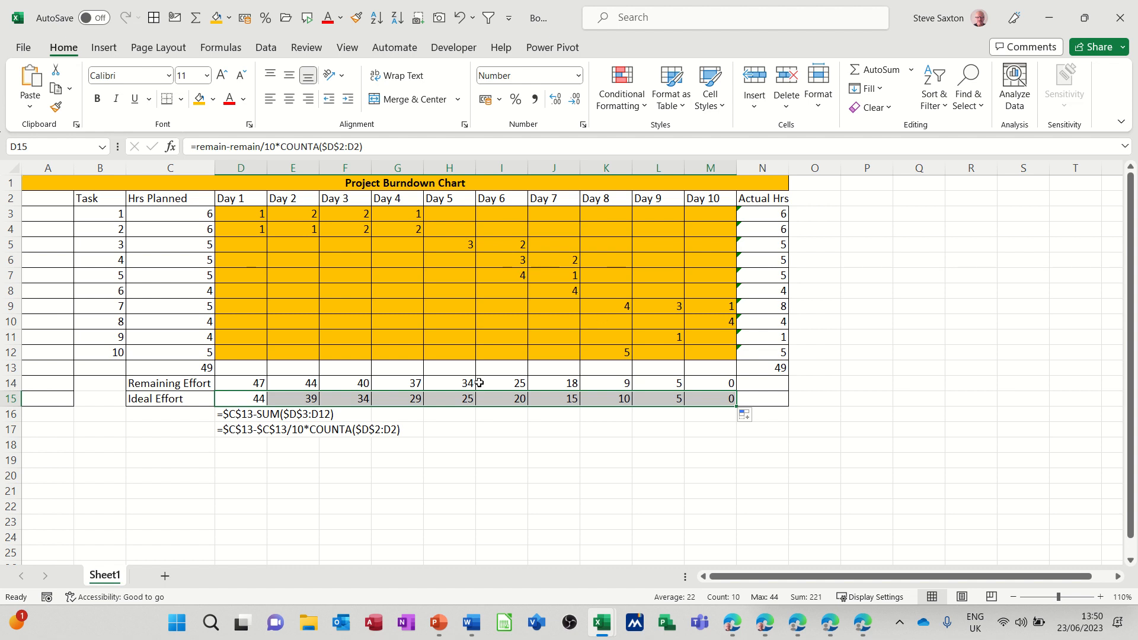
Insert a 2-D line chart with markers from the Remaining Effort and Ideal Effort rows, C14:M15
left_click_drag(189, 385, 686, 399)
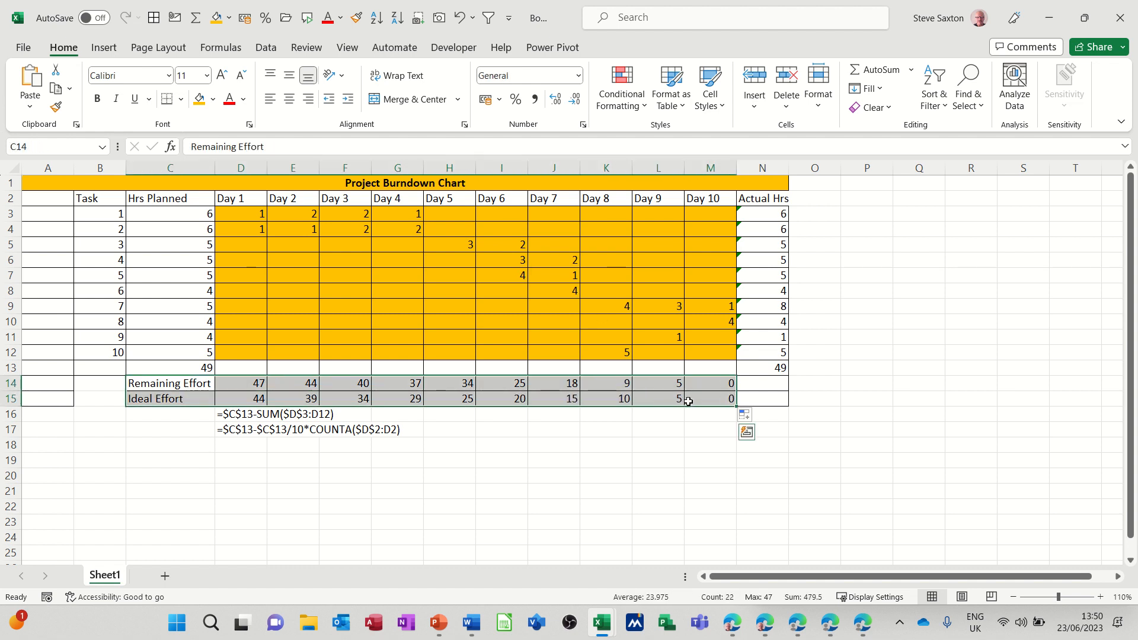
left_click(104, 47)
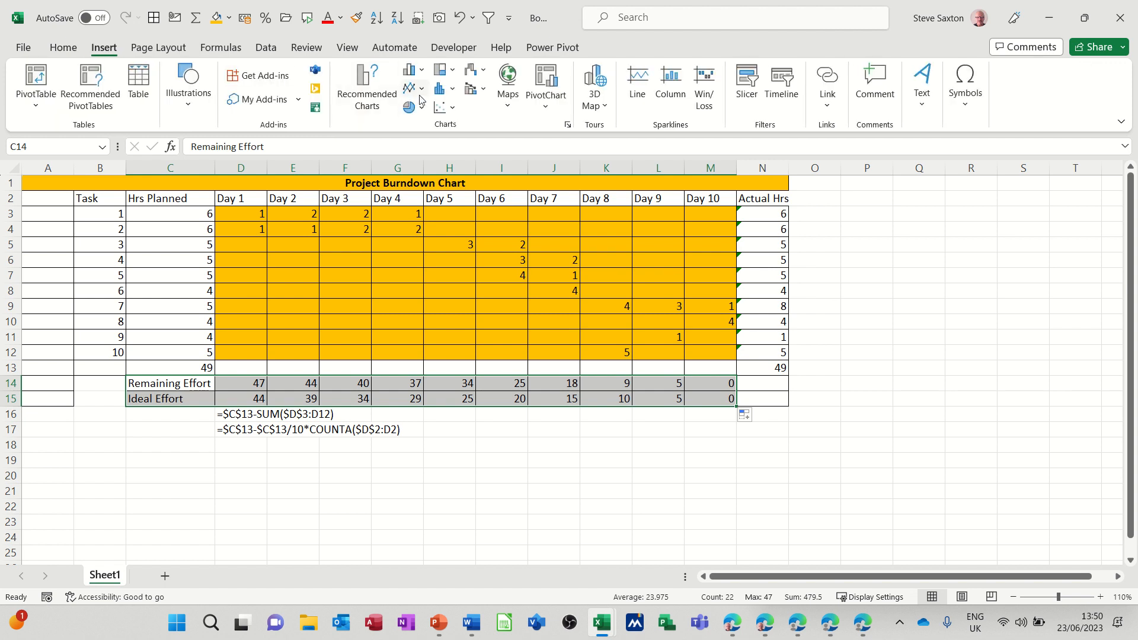
left_click(415, 89)
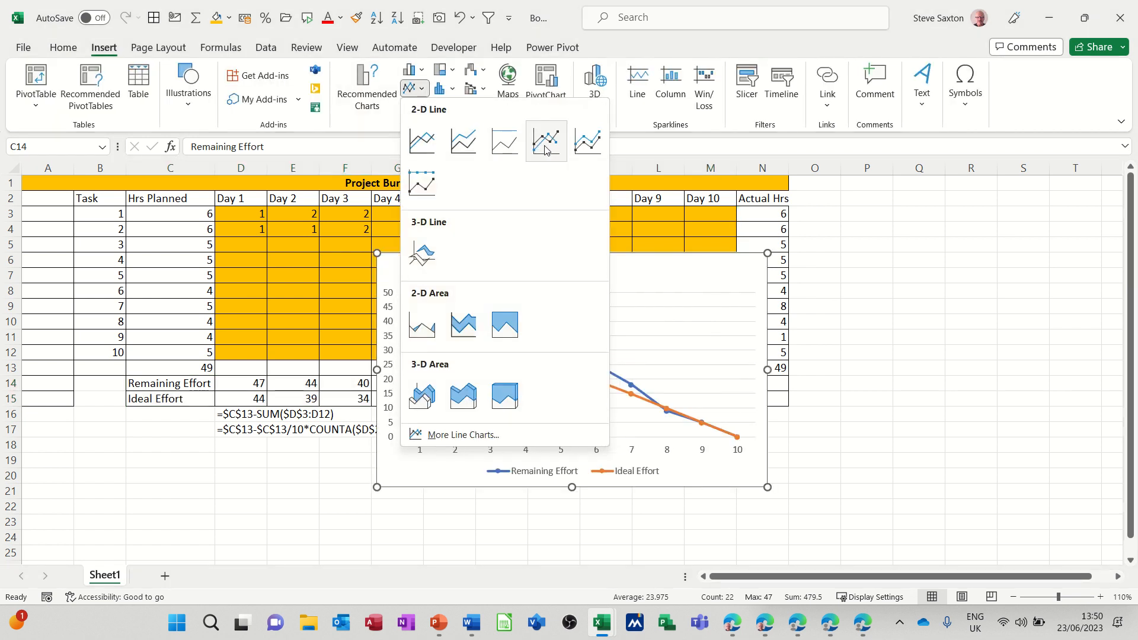
left_click(540, 145)
Remove the chart's title and widen the chart so it starts at the edge of column C
left_click(574, 269)
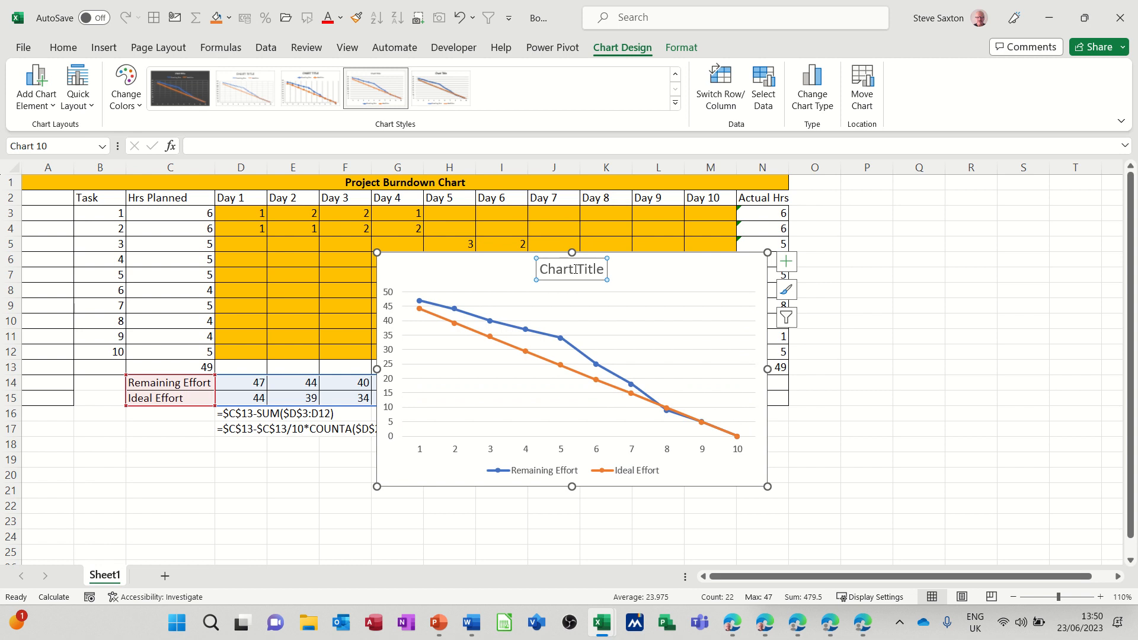
key("Delete")
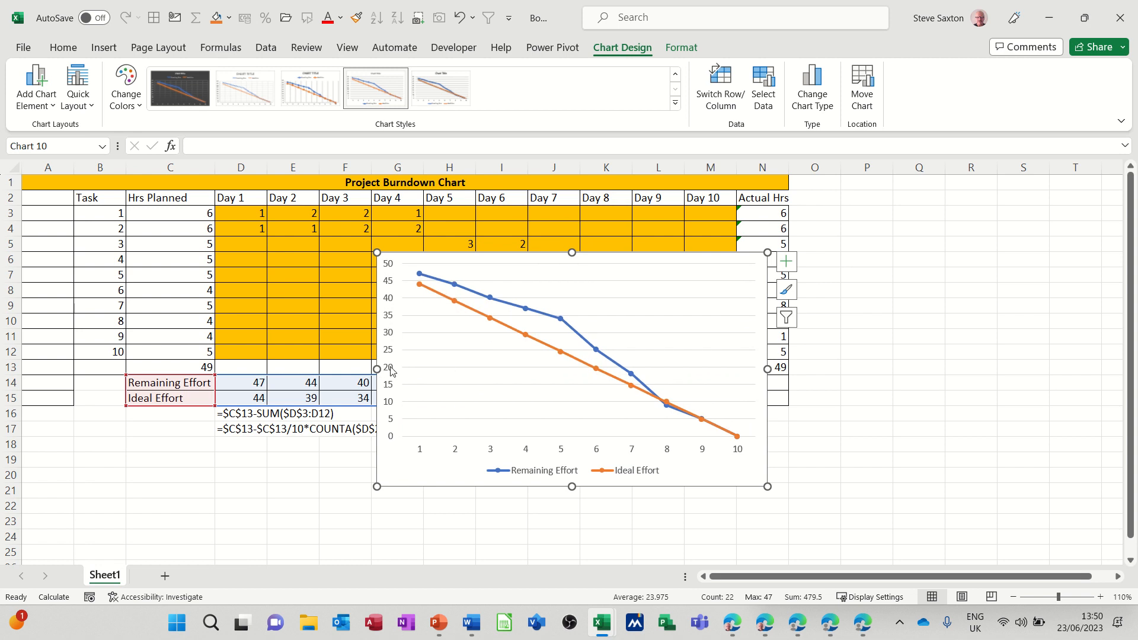
left_click_drag(376, 369, 125, 377)
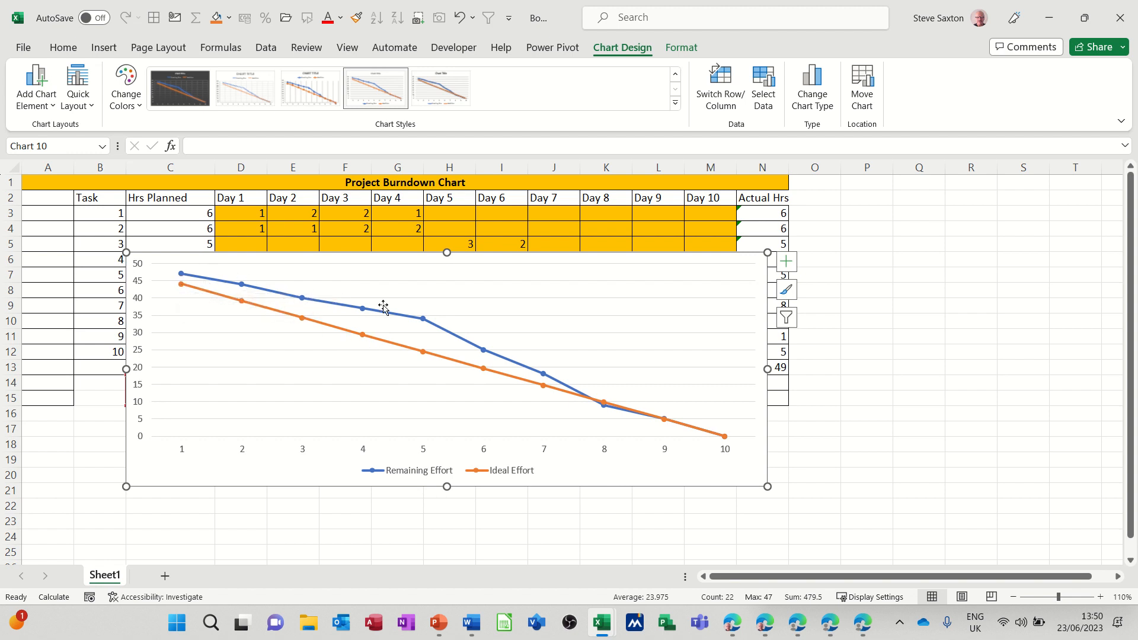
Move the burndown chart below the table so the Remaining Effort and Ideal Effort rows are uncovered
mouse_move(424, 322)
mouse_move(668, 253)
left_mouse_down()
mouse_move(690, 378)
mouse_move(687, 363)
left_mouse_up()
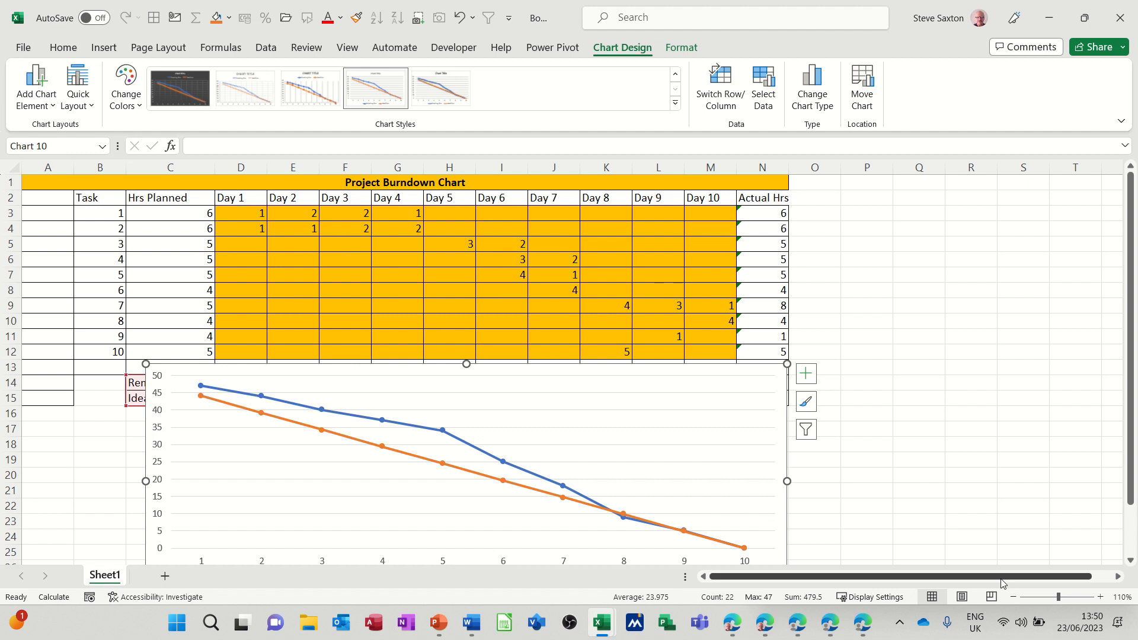
left_click(1012, 596)
left_click(1012, 596)
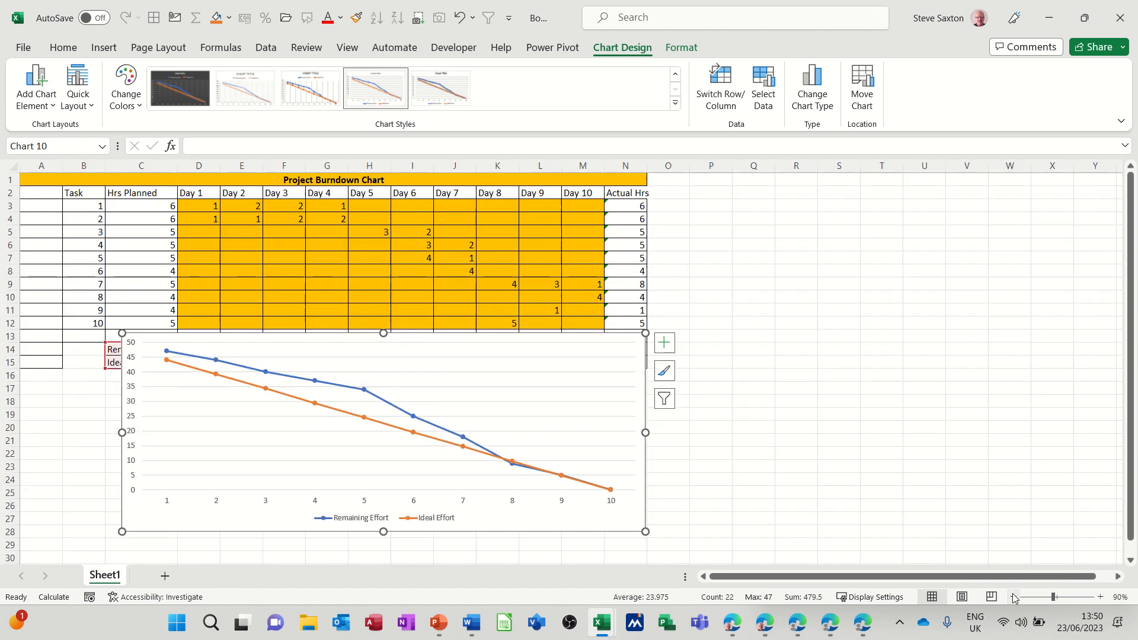
left_click(1013, 597)
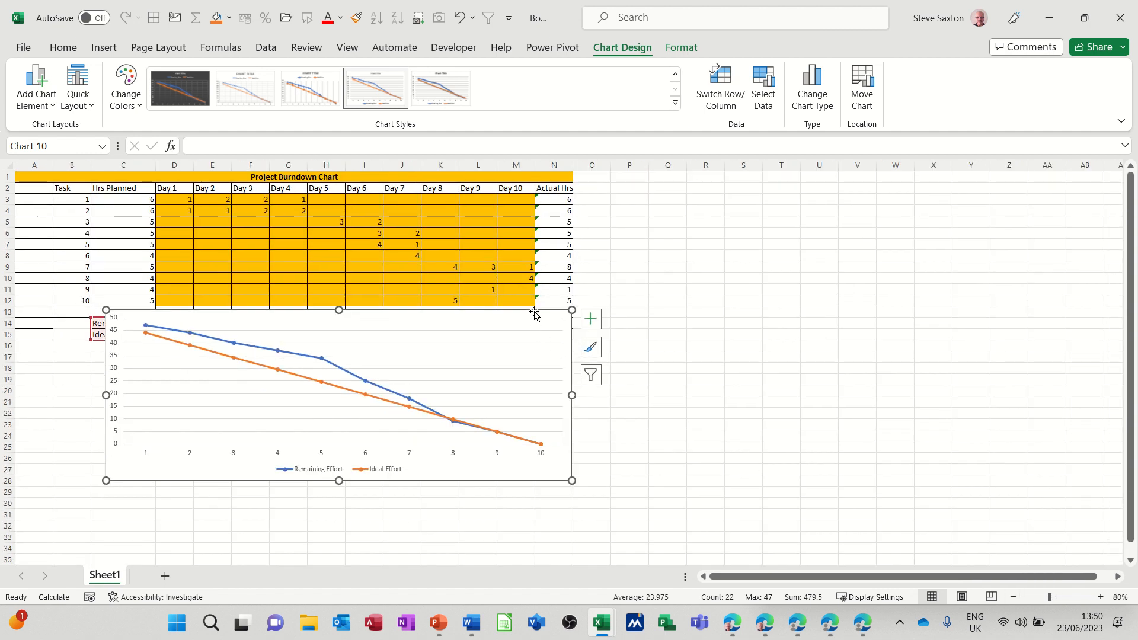
left_click_drag(533, 312, 537, 349)
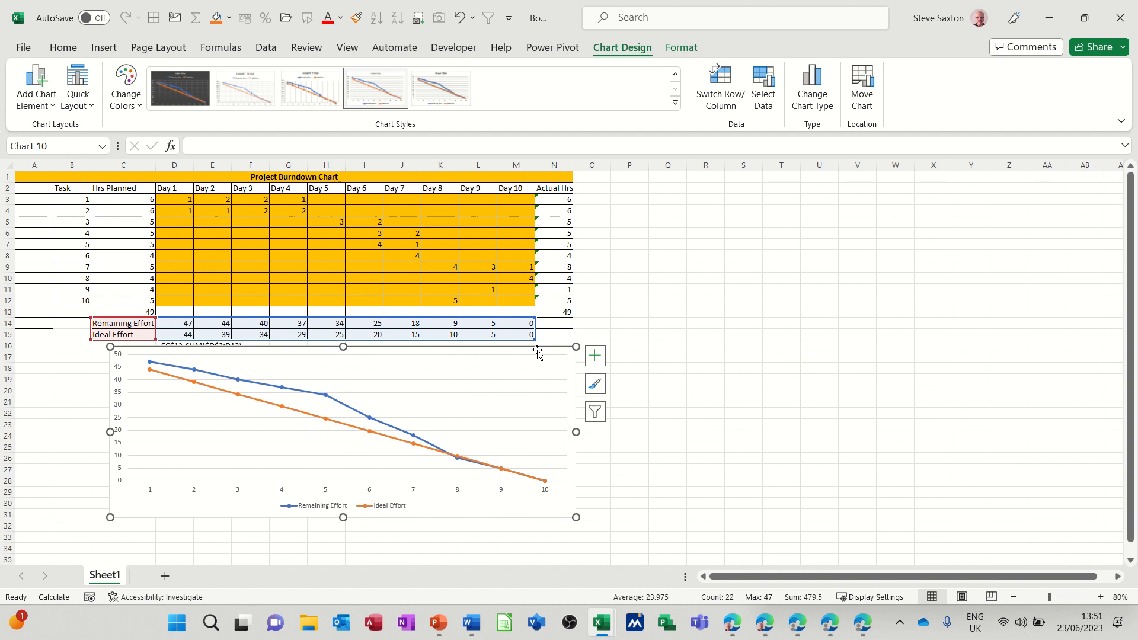
Test the chart's response by clearing task 8's Day 10 hours in M10 and re-entering 4
left_click(521, 277)
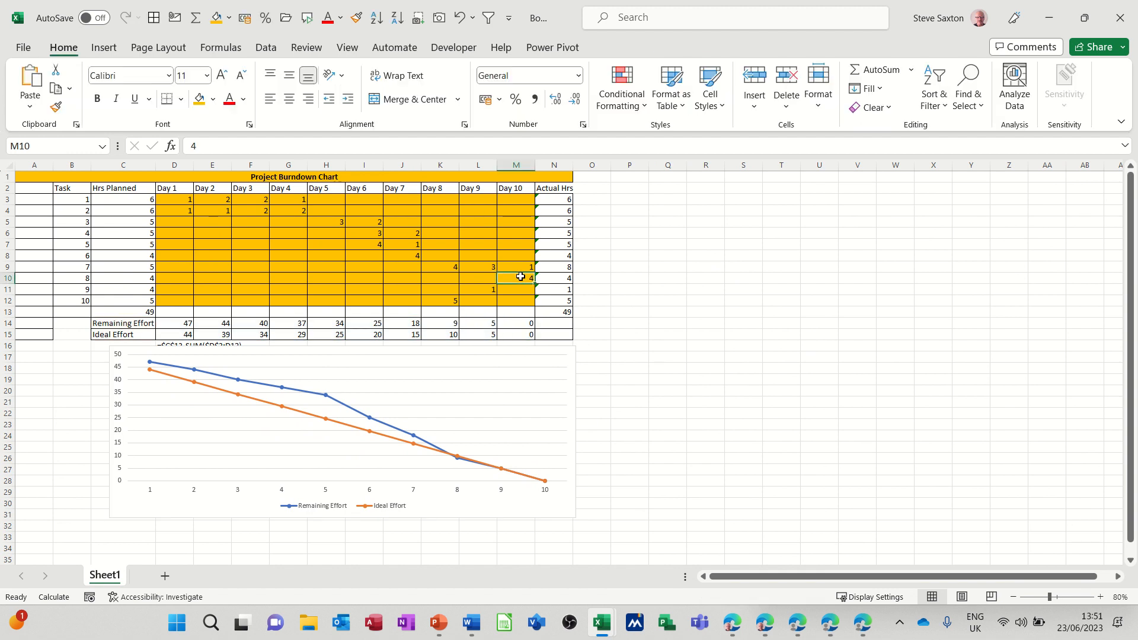
key("Delete")
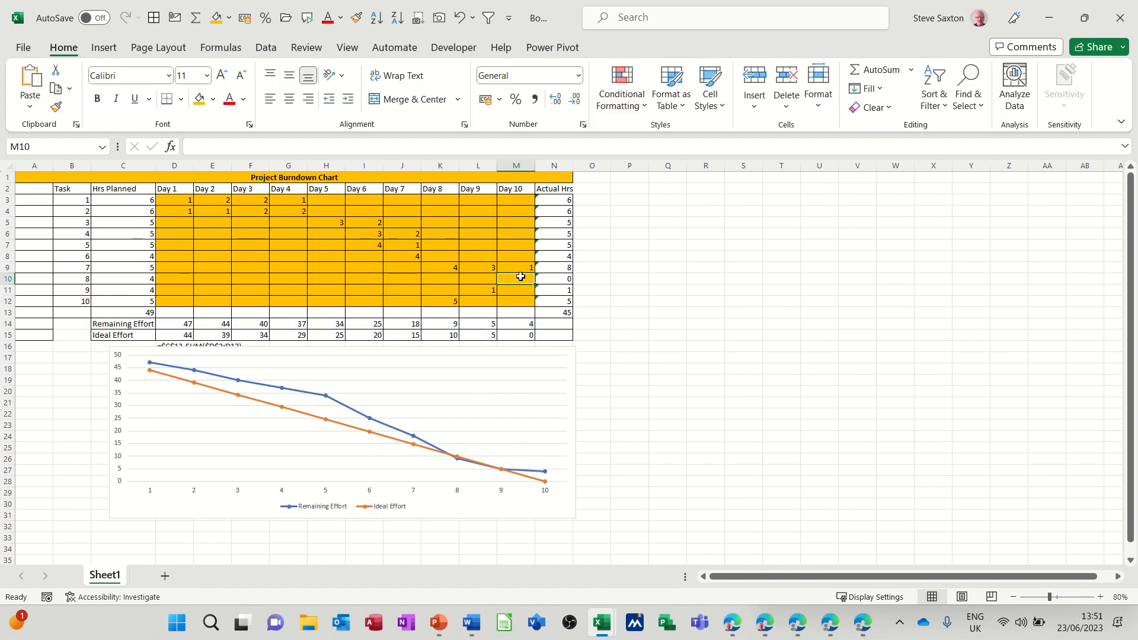
mouse_move(543, 474)
type("4")
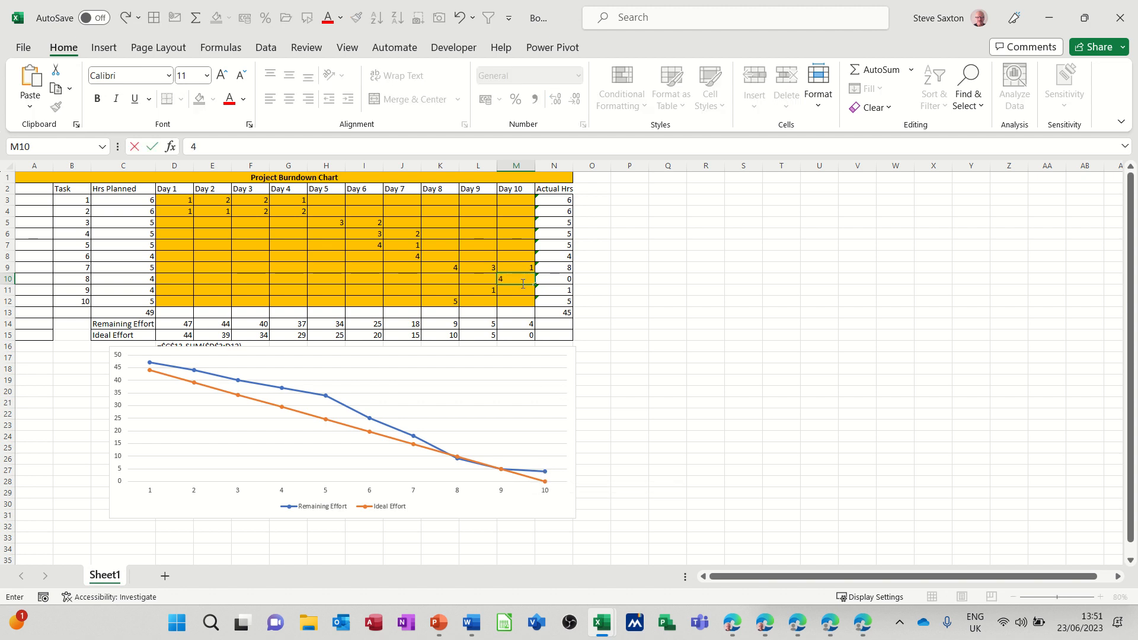
key("Return")
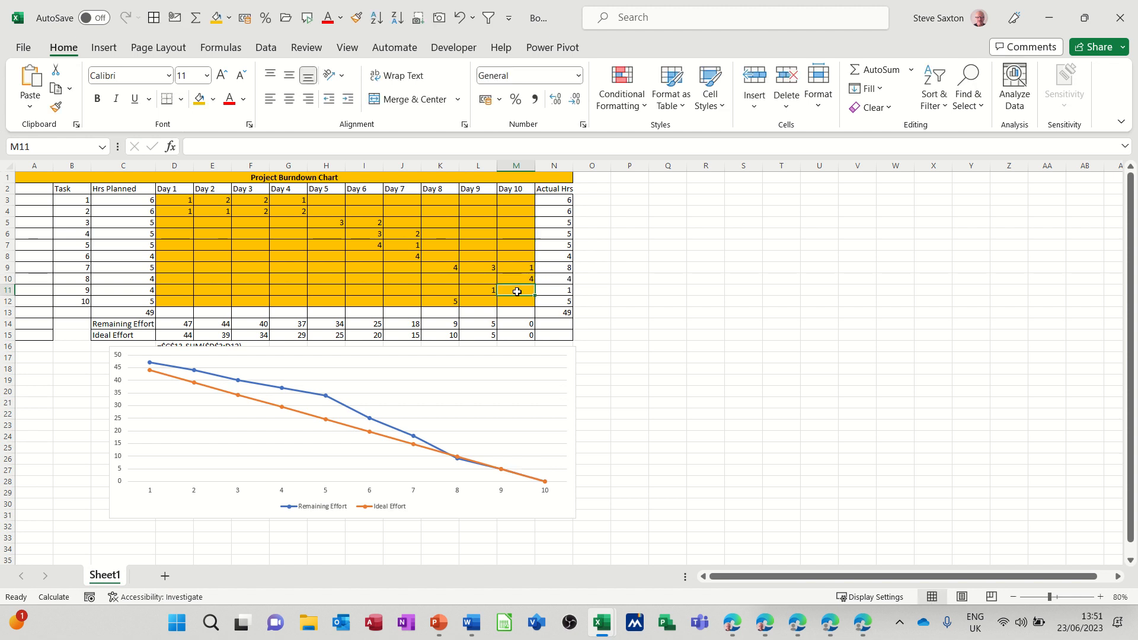
Test an overrun by entering 4 hours for task 9 on Day 10 in M11, and clear that entry again
type("4")
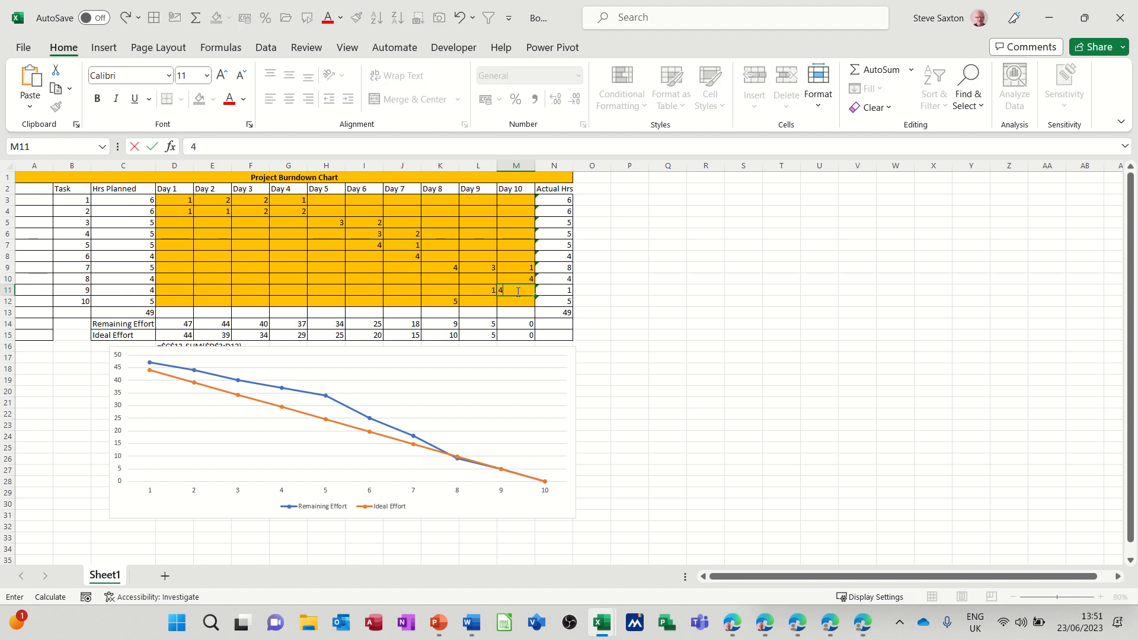
key("Return")
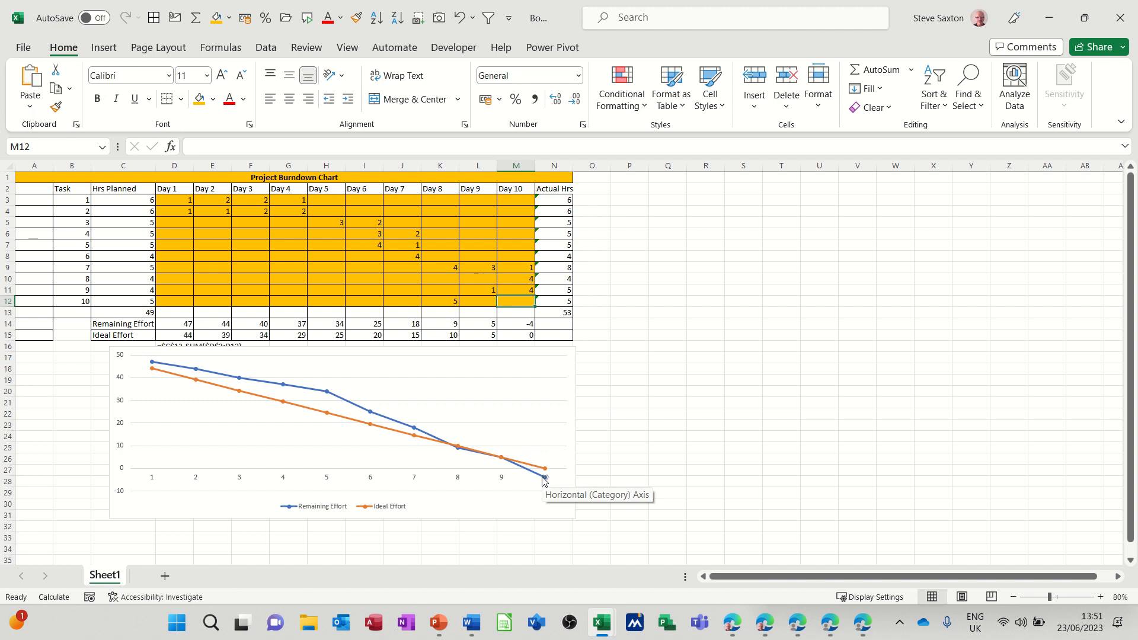
left_click(520, 291)
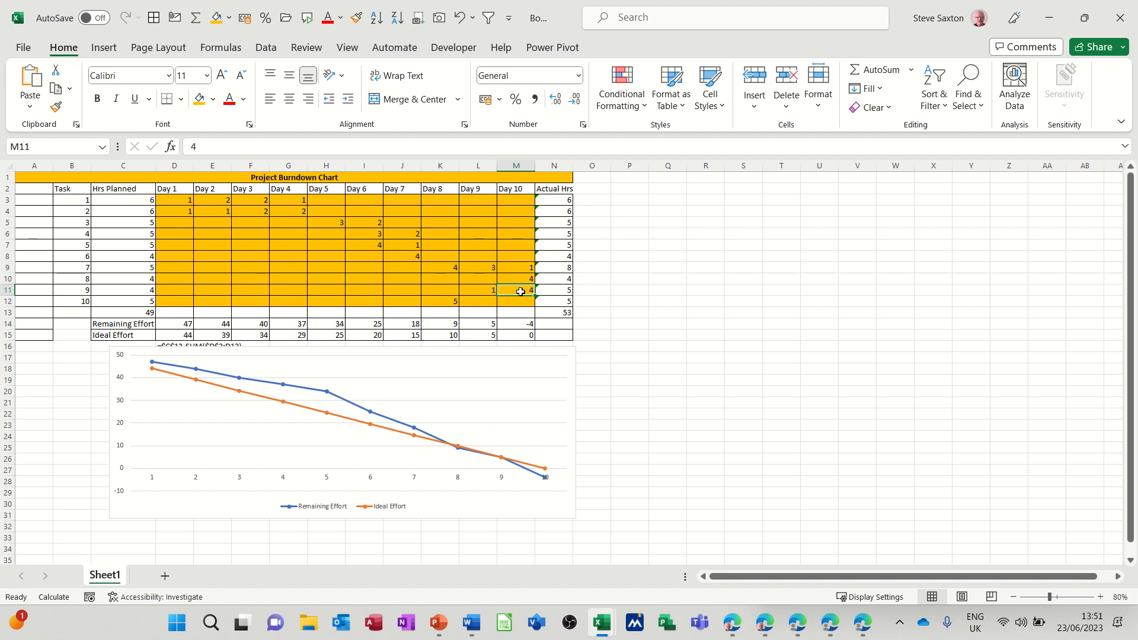
key("Delete")
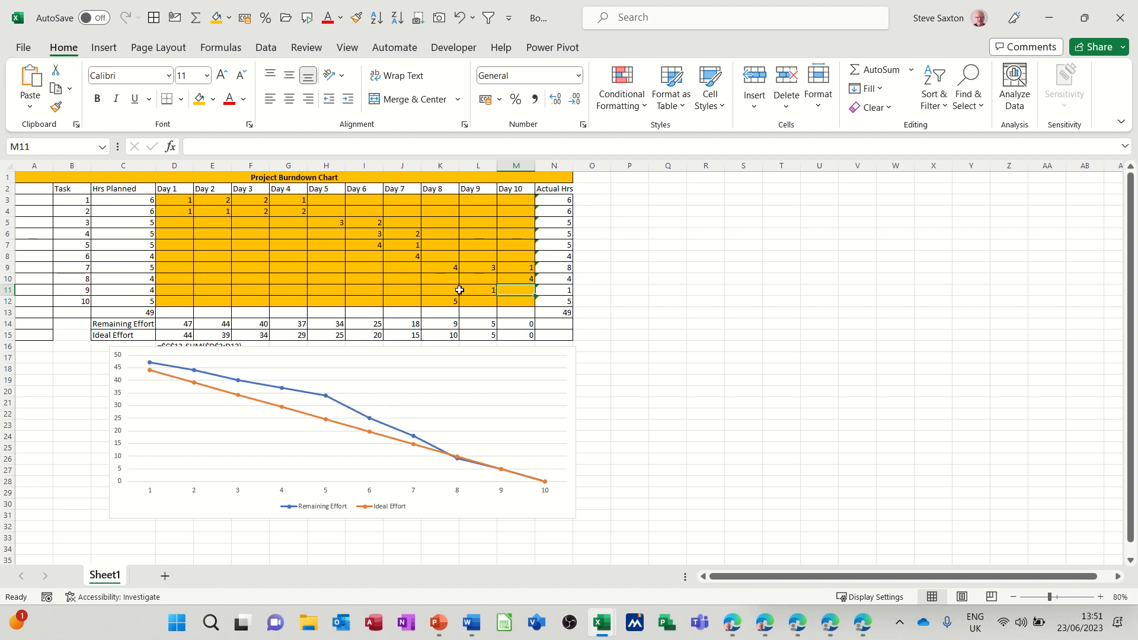
Replace task 6's Day 7 hours in cell J8 with 6
left_click(399, 254)
key("Delete")
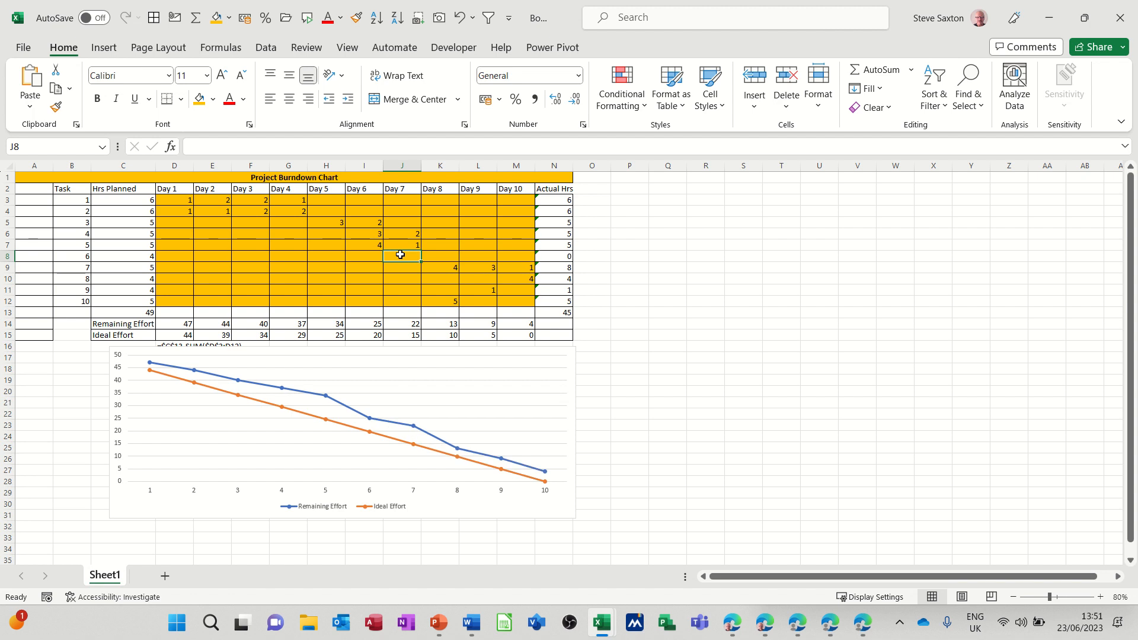
type("6")
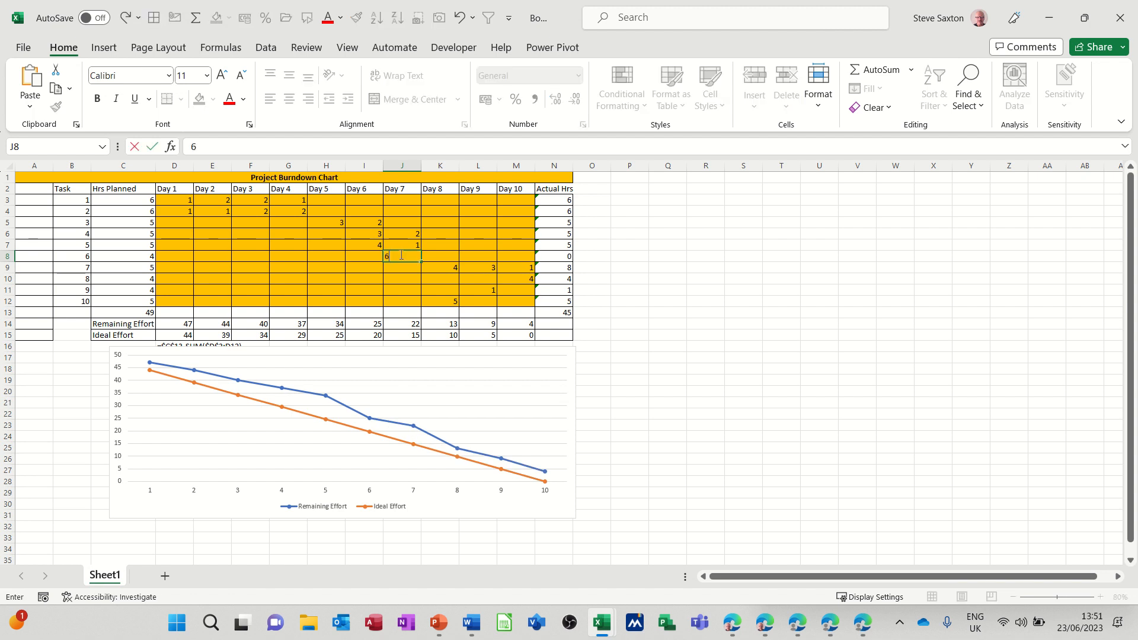
key("Return")
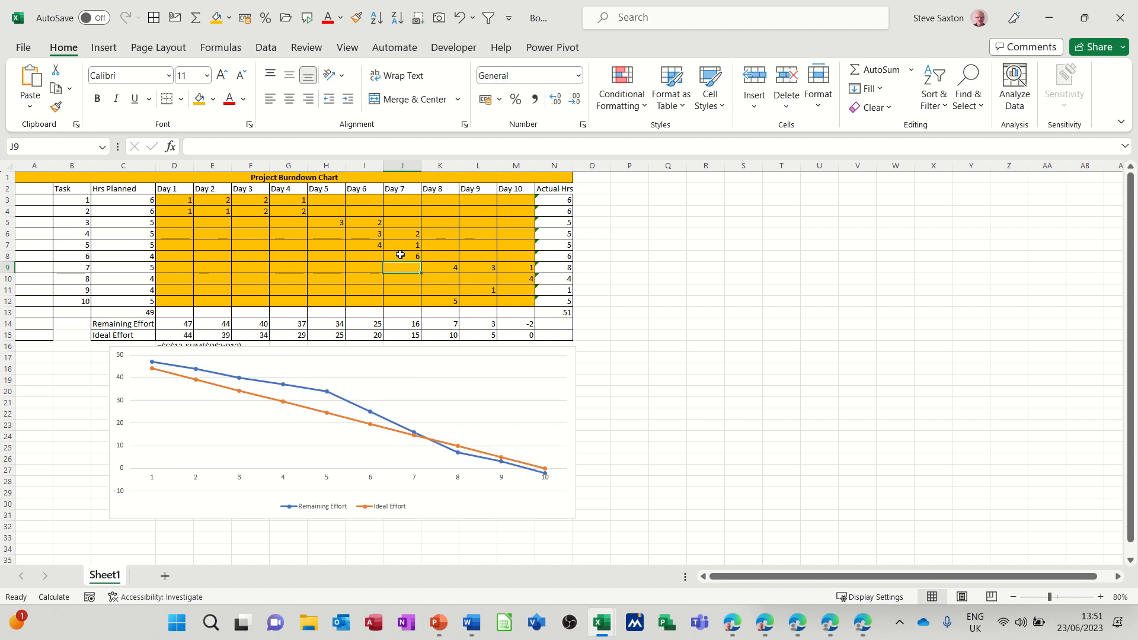